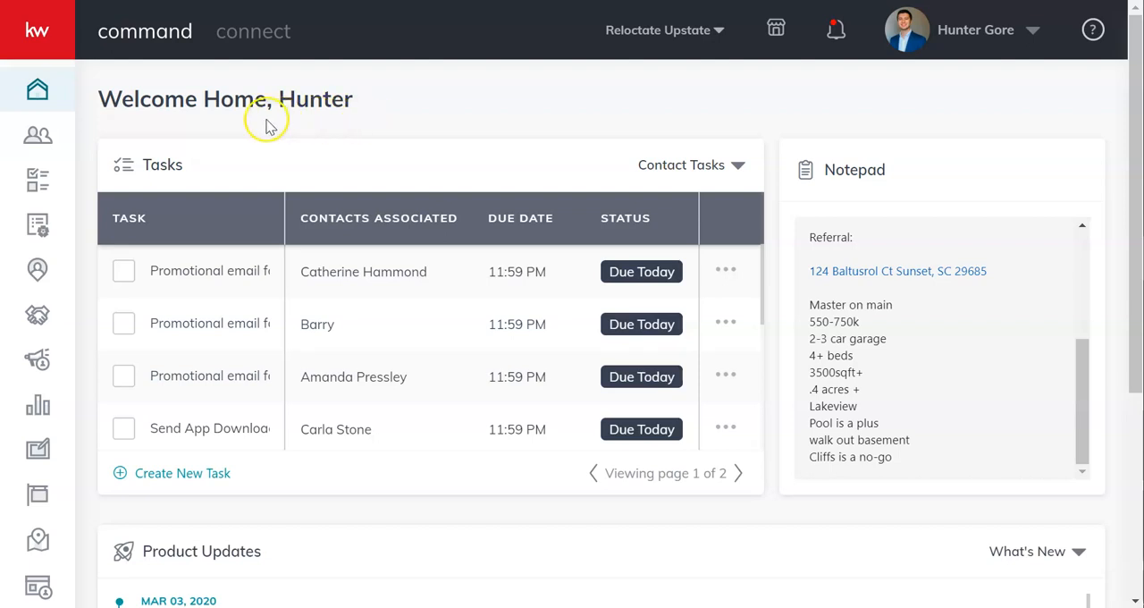
Open My SmartPlans and expand the Need to Get RE License plan to review its emails, delays, texts and phone call
{"action": "left_click", "coordinate": [37, 227]}
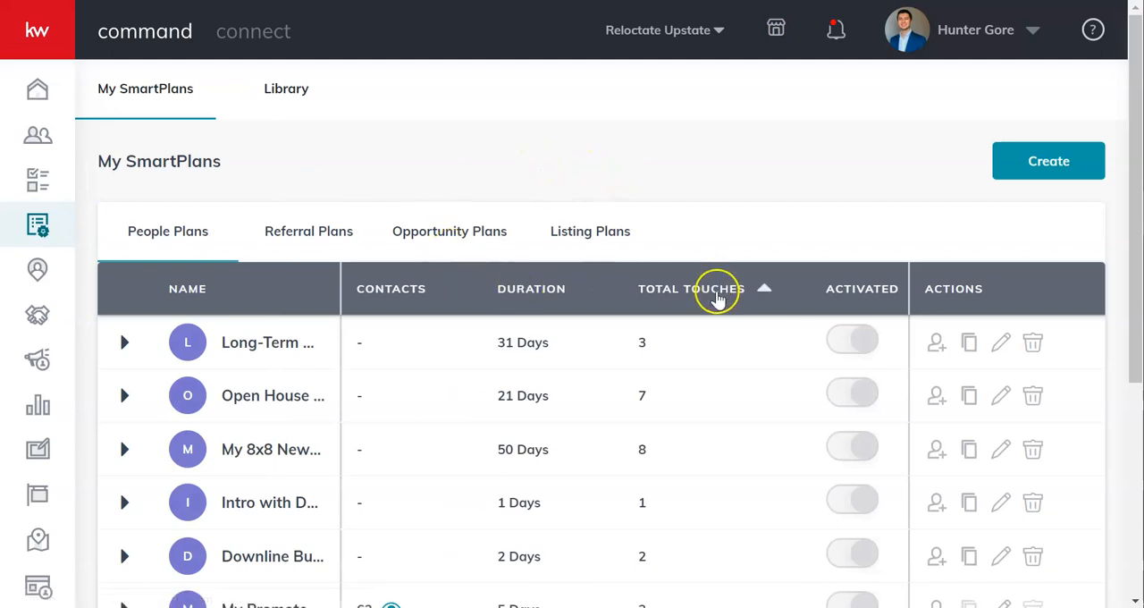
{"action": "scroll", "coordinate": [628, 371], "scroll_direction": "down", "scroll_amount": 1}
{"action": "scroll", "coordinate": [627, 371], "scroll_direction": "down", "scroll_amount": 4}
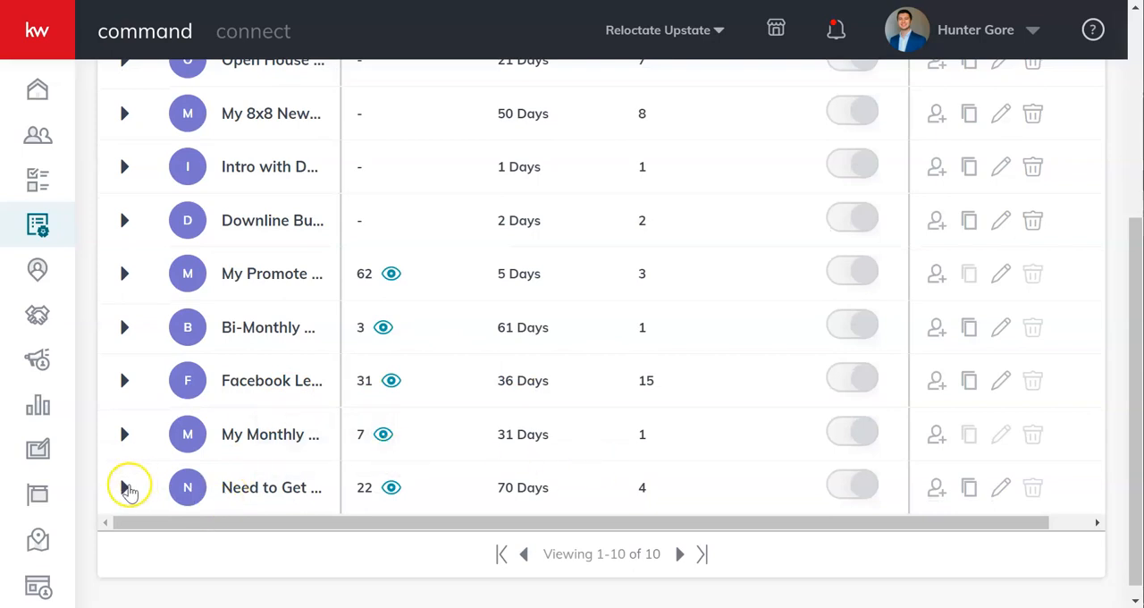
{"action": "left_click", "coordinate": [124, 487]}
{"action": "scroll", "coordinate": [272, 486], "scroll_direction": "down", "scroll_amount": 6}
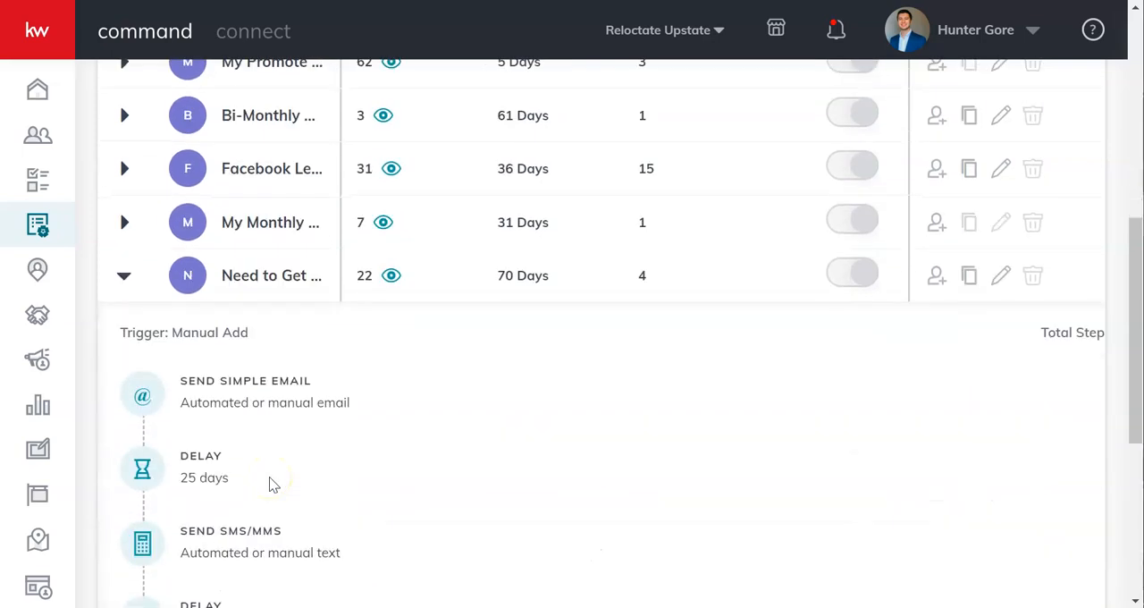
{"action": "scroll", "coordinate": [273, 485], "scroll_direction": "down", "scroll_amount": 3}
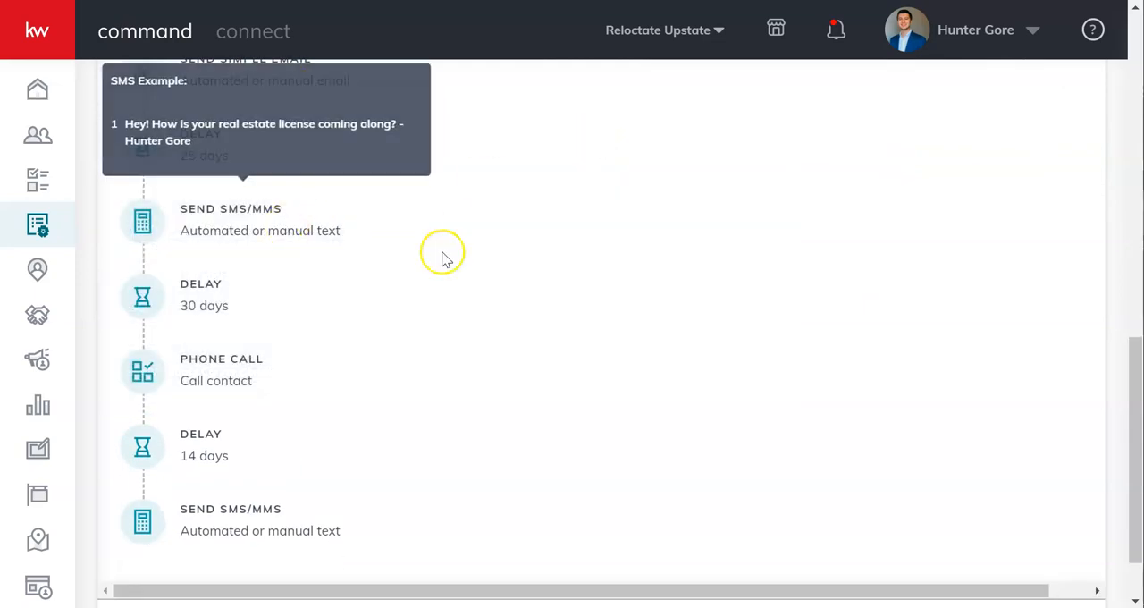
{"action": "mouse_move", "coordinate": [211, 404]}
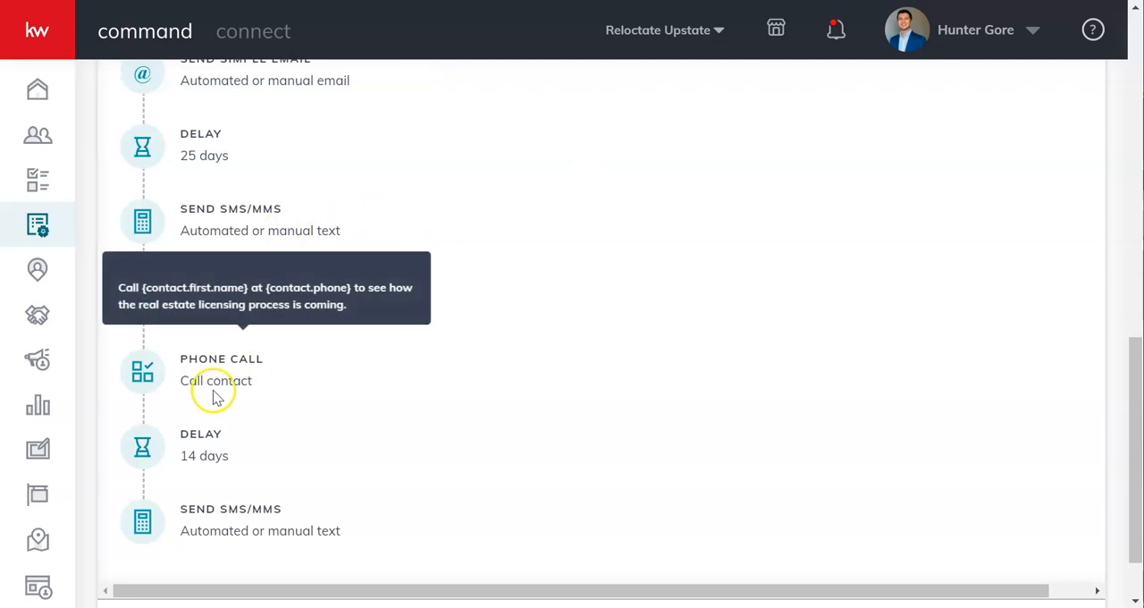
{"action": "scroll", "coordinate": [680, 366], "scroll_direction": "up", "scroll_amount": 3}
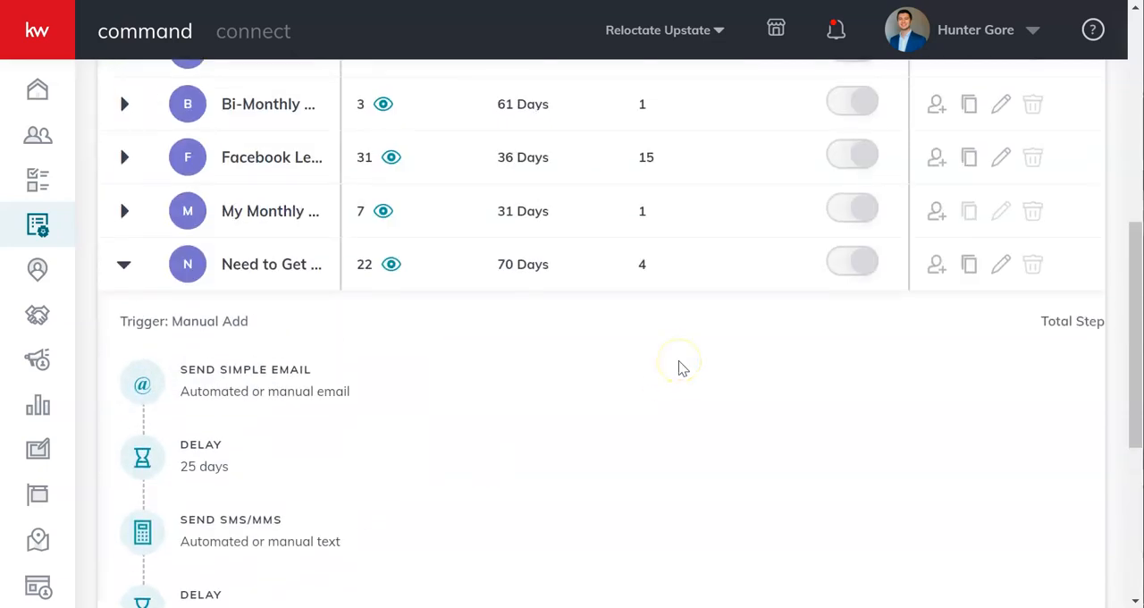
Open the Need to Get RE License plan for editing and read its active-plan editing limits and first email
{"action": "left_click", "coordinate": [997, 284]}
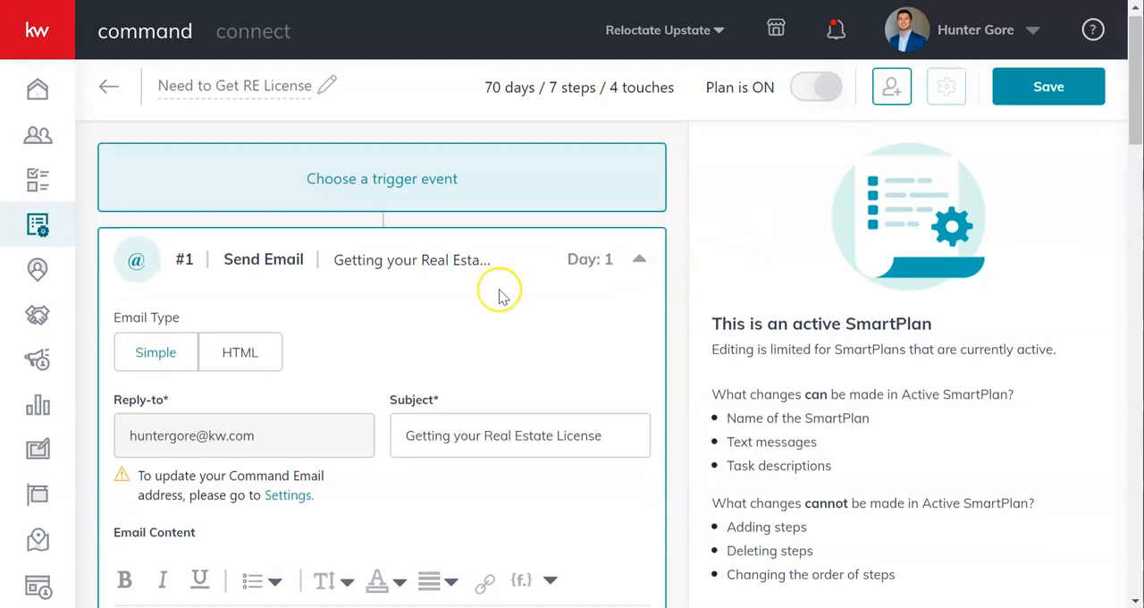
{"action": "scroll", "coordinate": [500, 295], "scroll_direction": "down", "scroll_amount": 2}
{"action": "scroll", "coordinate": [500, 295], "scroll_direction": "down", "scroll_amount": 2}
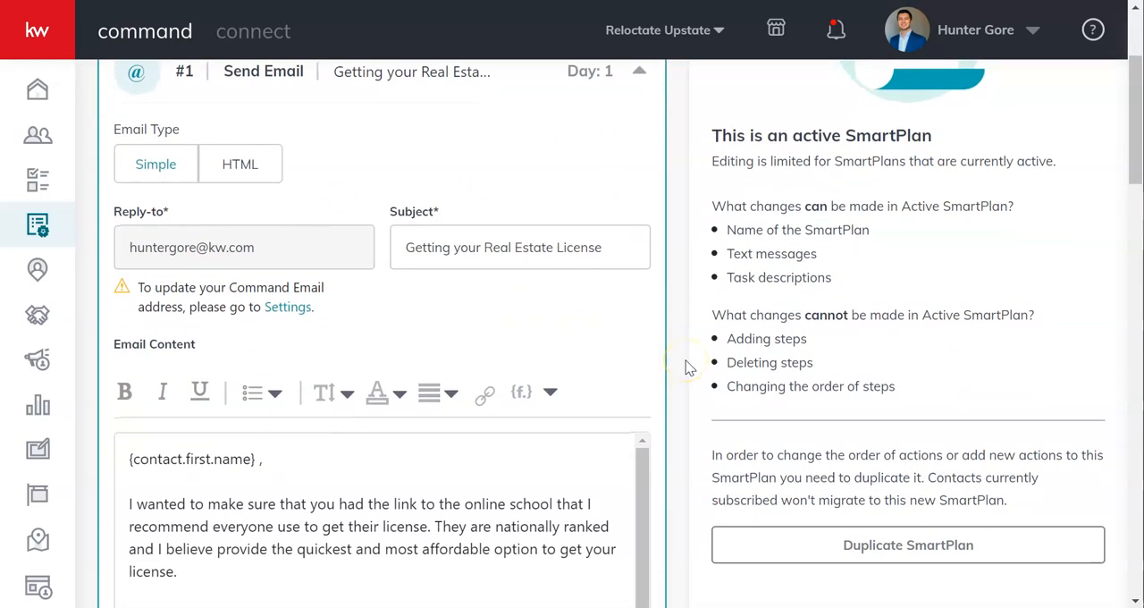
{"action": "scroll", "coordinate": [686, 367], "scroll_direction": "up", "scroll_amount": 3}
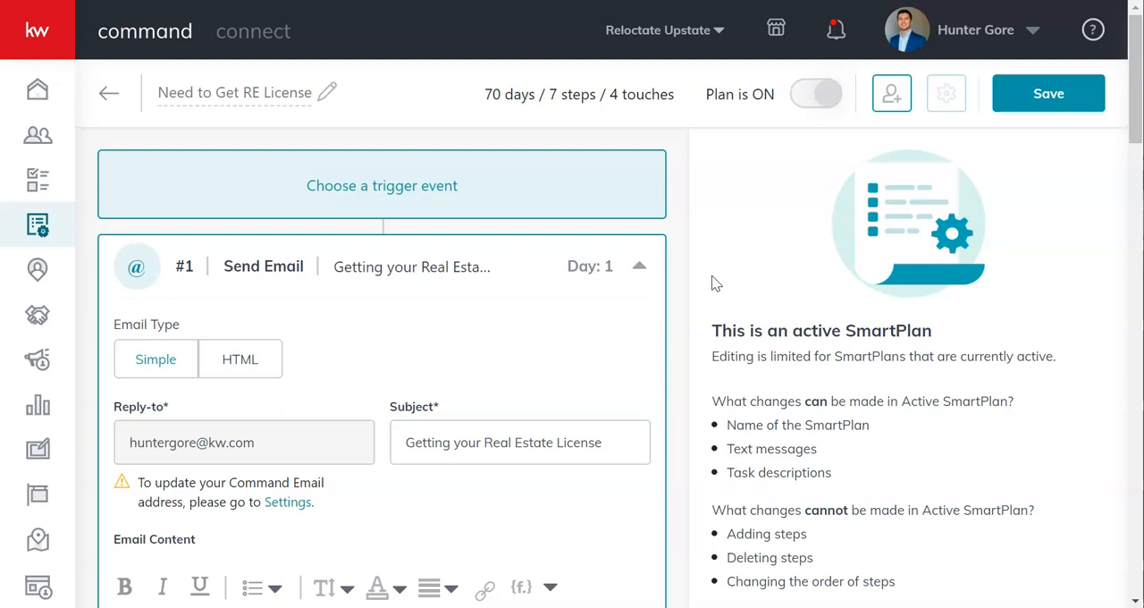
{"action": "scroll", "coordinate": [715, 284], "scroll_direction": "down", "scroll_amount": 3}
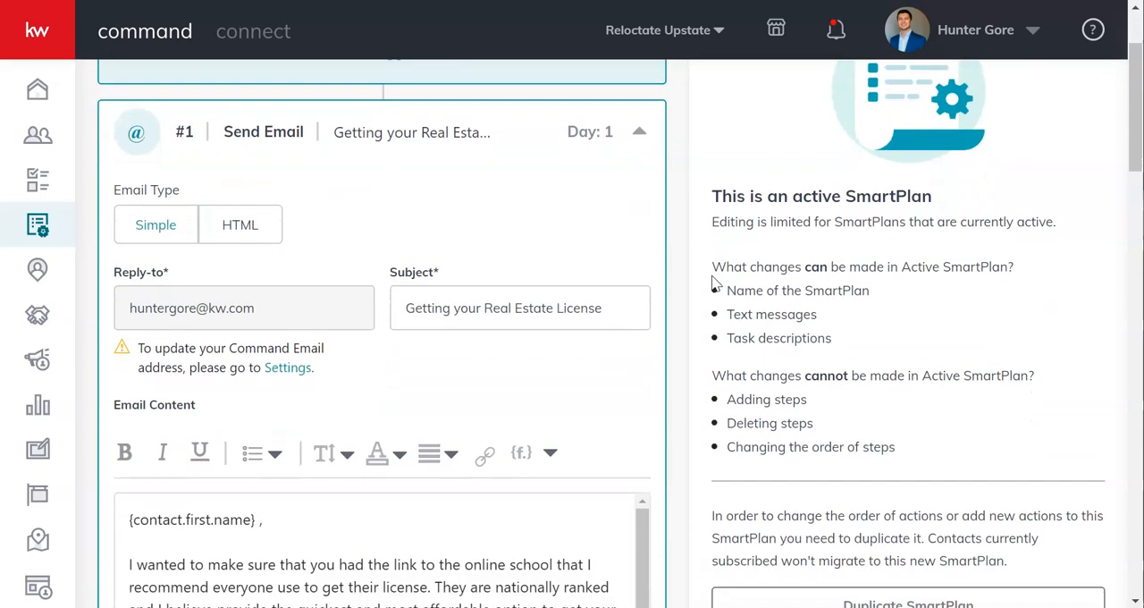
{"action": "scroll", "coordinate": [715, 283], "scroll_direction": "down", "scroll_amount": 1}
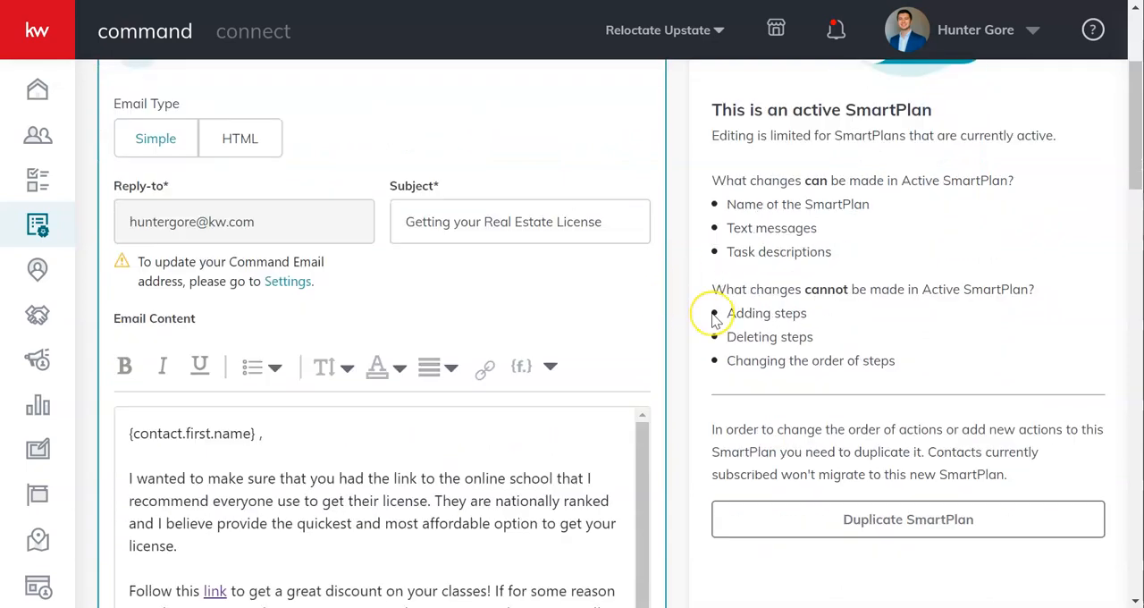
{"action": "scroll", "coordinate": [712, 313], "scroll_direction": "down", "scroll_amount": 2}
{"action": "scroll", "coordinate": [715, 320], "scroll_direction": "down", "scroll_amount": 1}
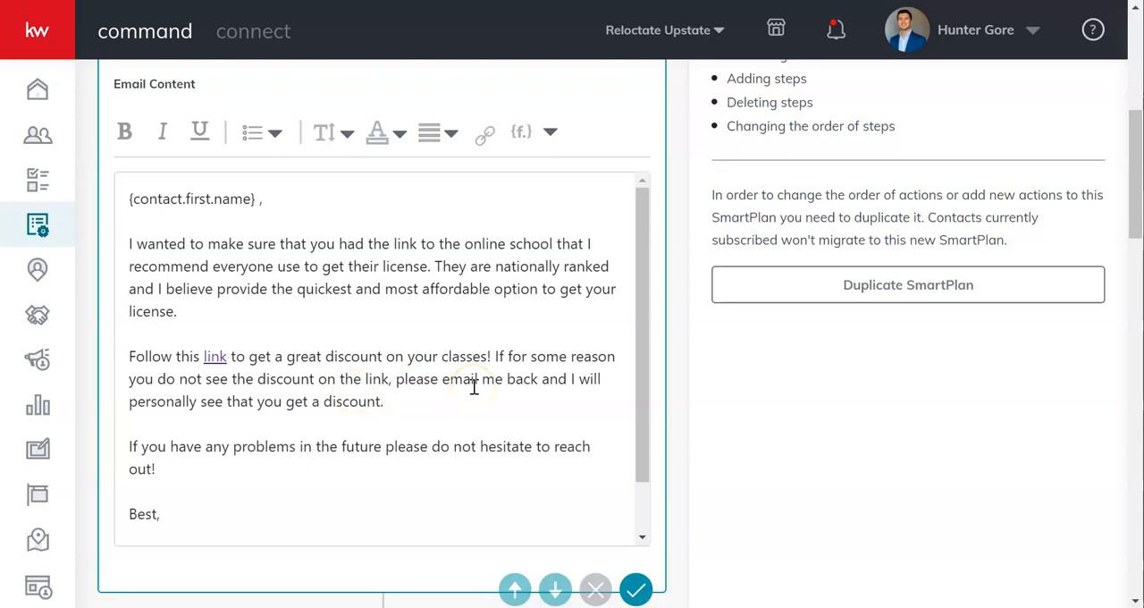
Open the email's discount link in a new browser tab, view the Real Estate Express site, and return to the plan
{"action": "right_click", "coordinate": [215, 358]}
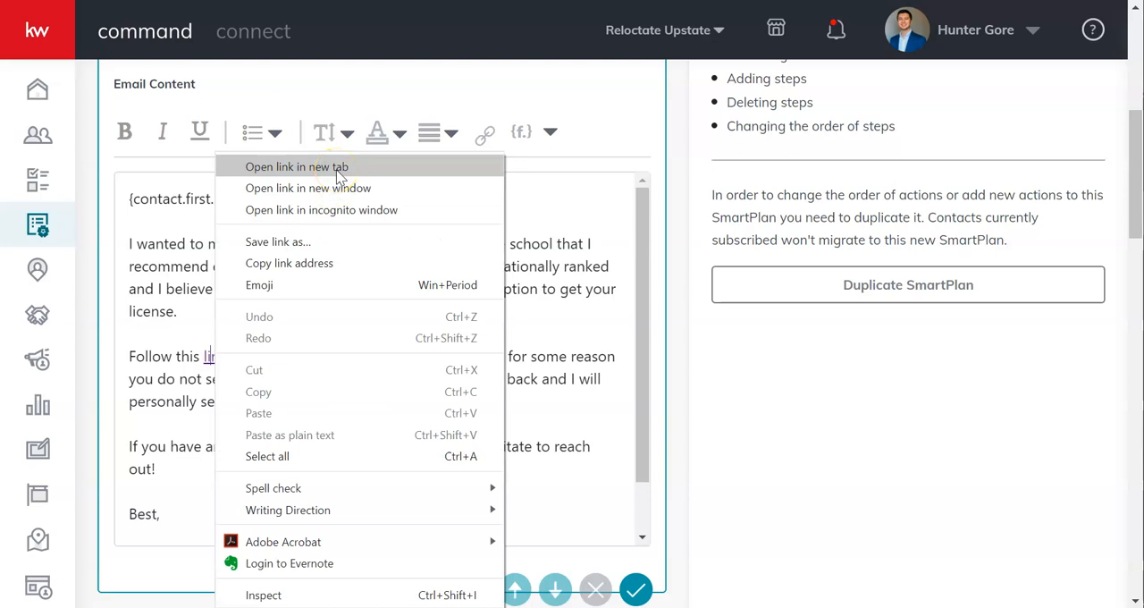
{"action": "left_click", "coordinate": [375, 172]}
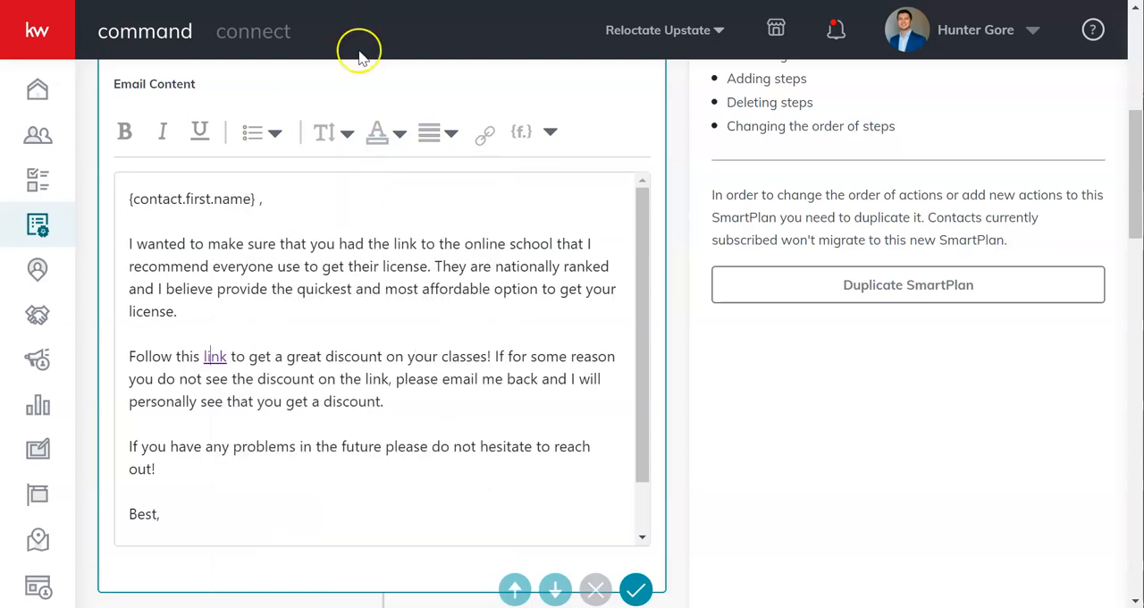
{"action": "left_click", "coordinate": [304, 0]}
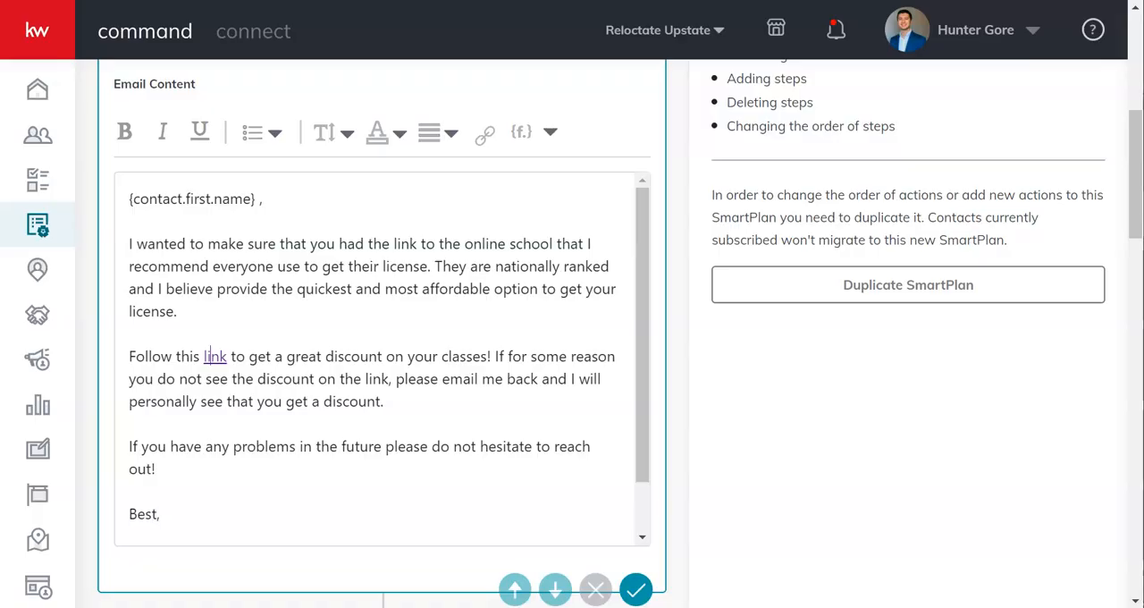
{"action": "left_click", "coordinate": [251, 133]}
Review the Day 1 Send Email step's subject and content and save that step
{"action": "scroll", "coordinate": [681, 302], "scroll_direction": "up", "scroll_amount": 2}
{"action": "scroll", "coordinate": [681, 302], "scroll_direction": "up", "scroll_amount": 1}
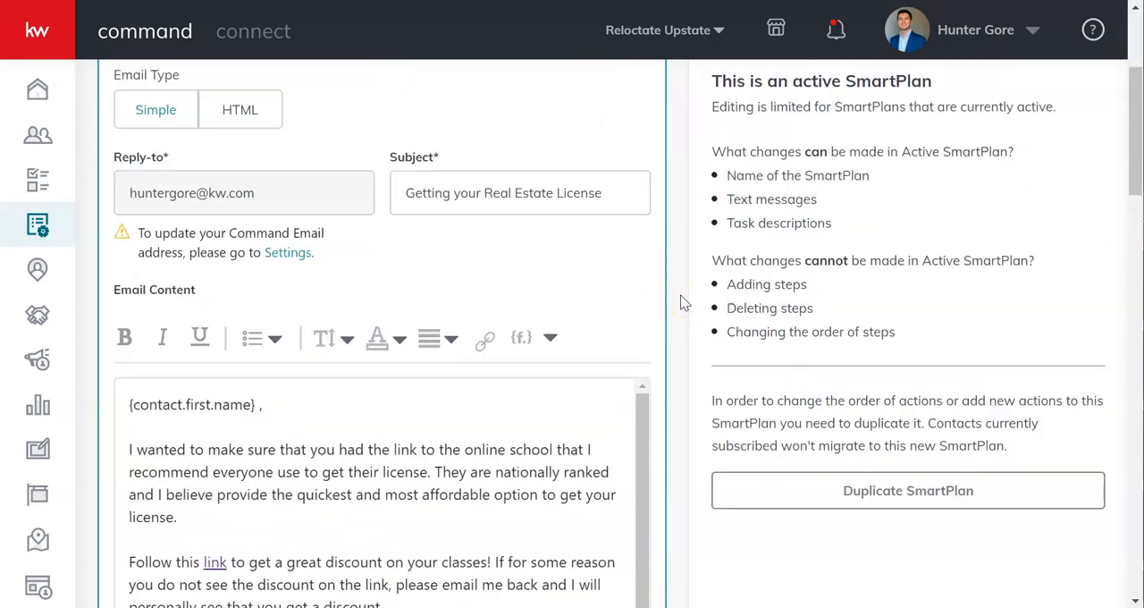
{"action": "scroll", "coordinate": [682, 302], "scroll_direction": "down", "scroll_amount": 3}
{"action": "scroll", "coordinate": [681, 302], "scroll_direction": "down", "scroll_amount": 3}
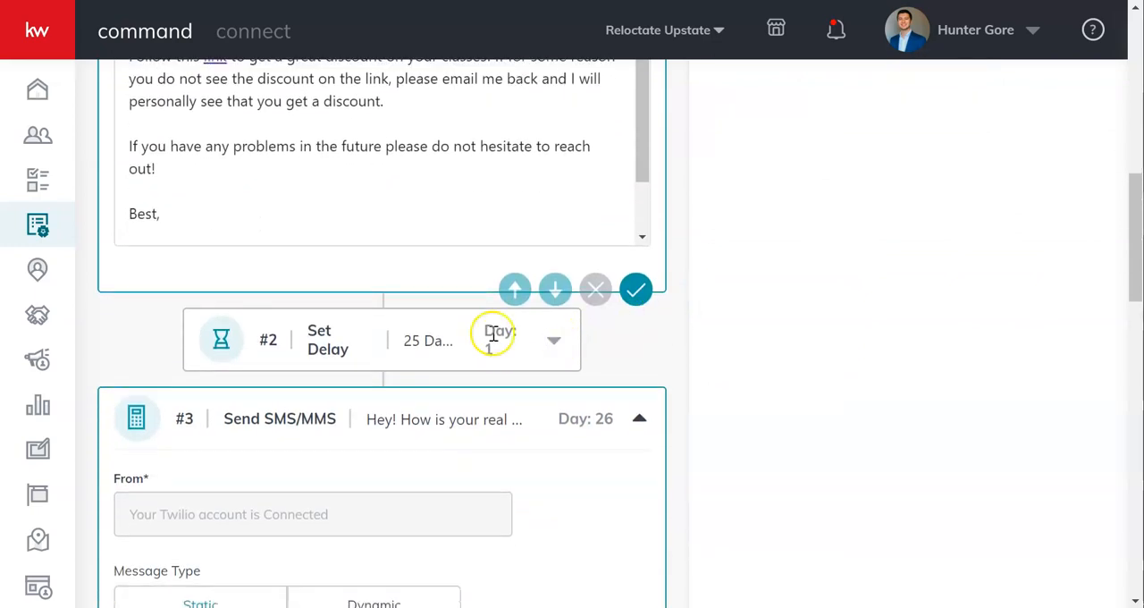
{"action": "left_click", "coordinate": [637, 295]}
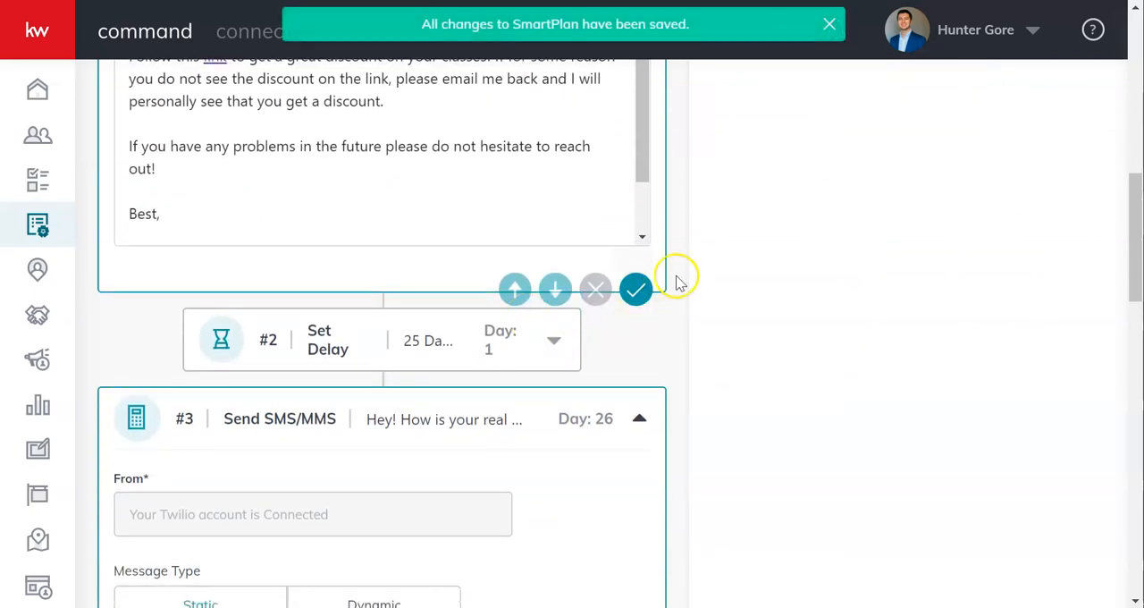
Examine the delay after the first email and the Send SMS/MMS step's sender, message type and text
{"action": "scroll", "coordinate": [676, 276], "scroll_direction": "up", "scroll_amount": 7}
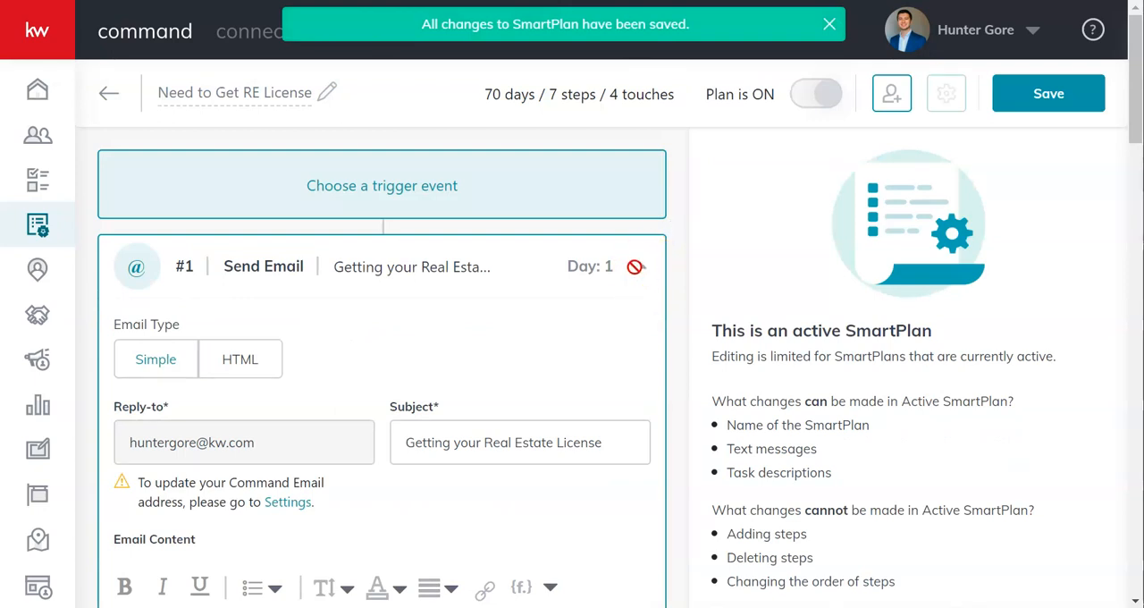
{"action": "scroll", "coordinate": [684, 301], "scroll_direction": "down", "scroll_amount": 7}
{"action": "scroll", "coordinate": [687, 307], "scroll_direction": "down", "scroll_amount": 3}
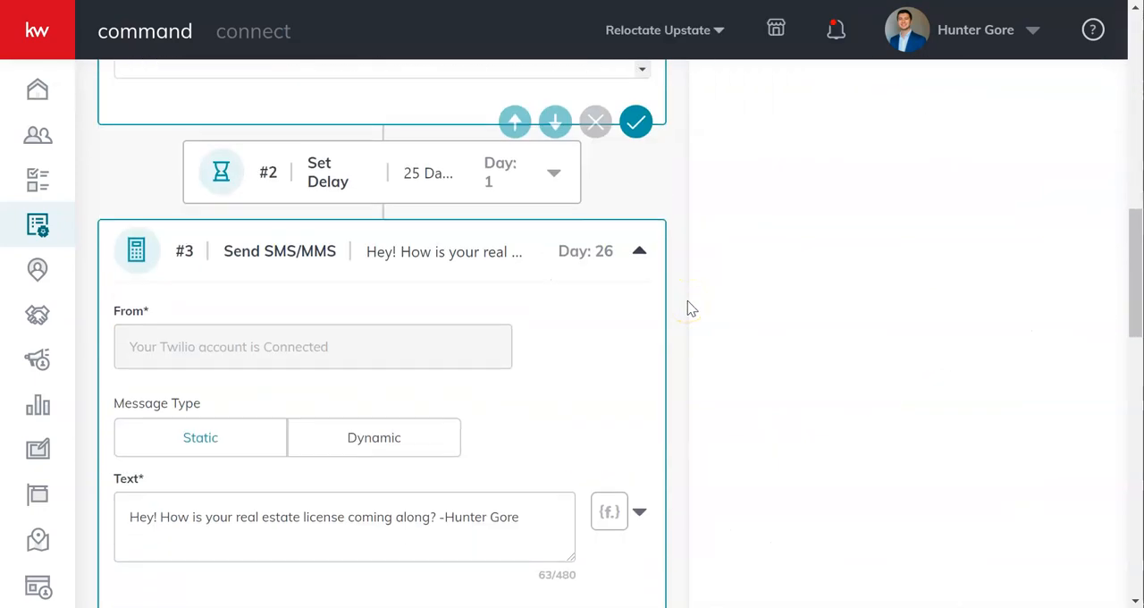
{"action": "scroll", "coordinate": [688, 304], "scroll_direction": "up", "scroll_amount": 2}
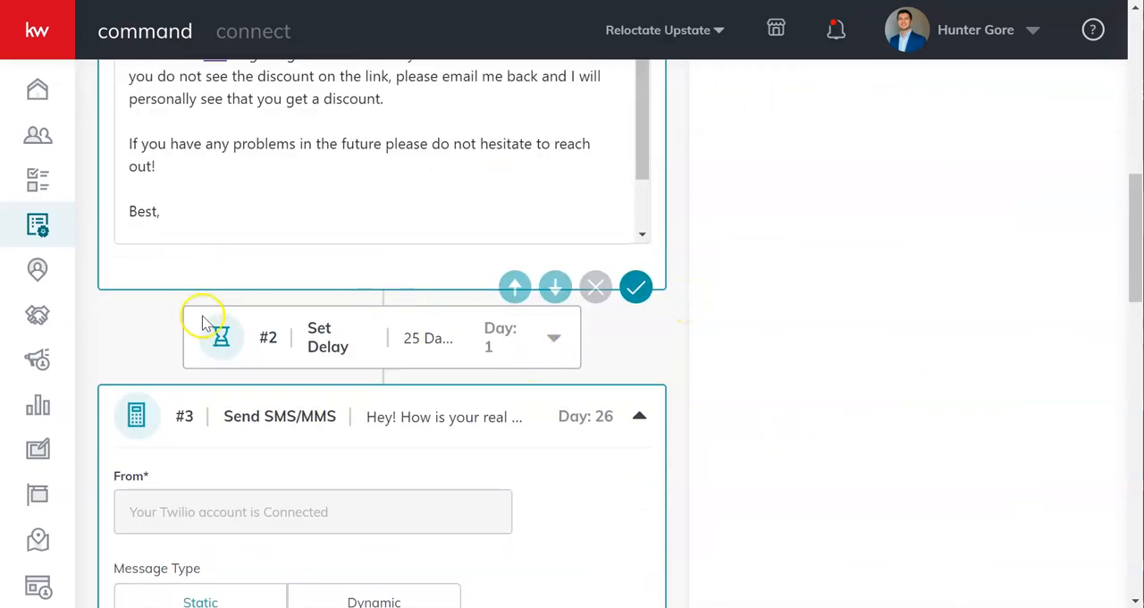
{"action": "left_click", "coordinate": [689, 328]}
{"action": "scroll", "coordinate": [688, 331], "scroll_direction": "down", "scroll_amount": 3}
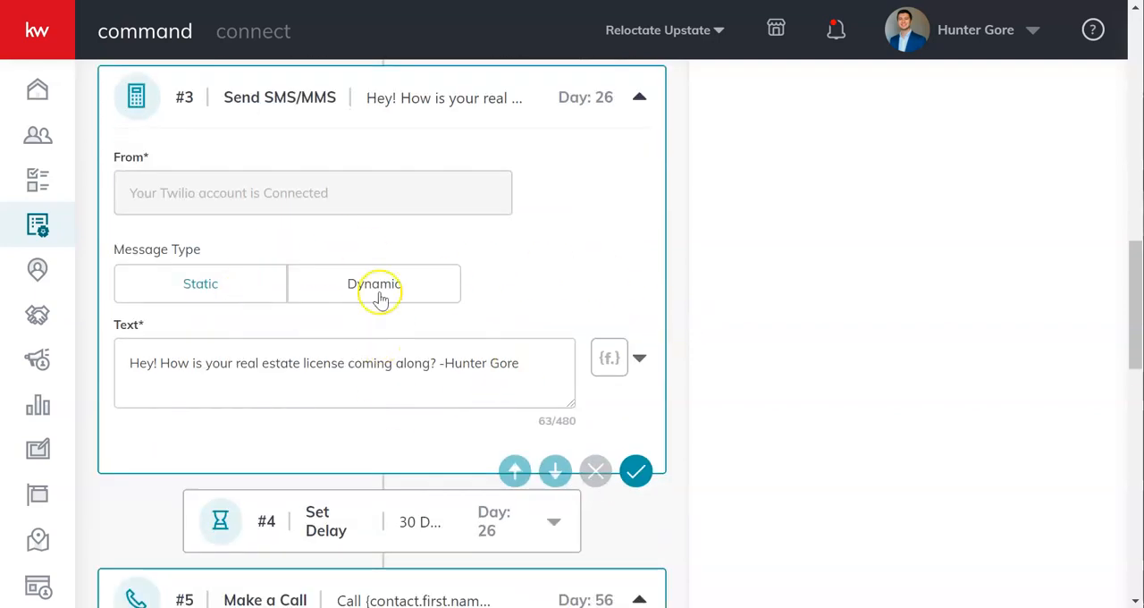
Open the account options to show where Settings is found, and close them again
{"action": "scroll", "coordinate": [549, 230], "scroll_direction": "up", "scroll_amount": 1}
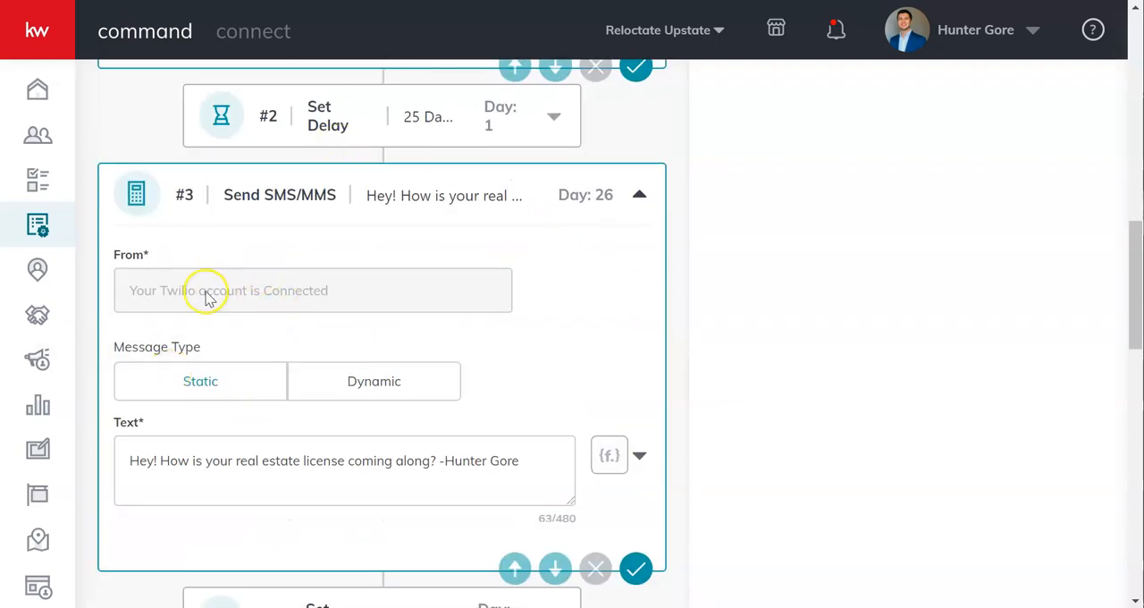
{"action": "left_click", "coordinate": [1004, 30]}
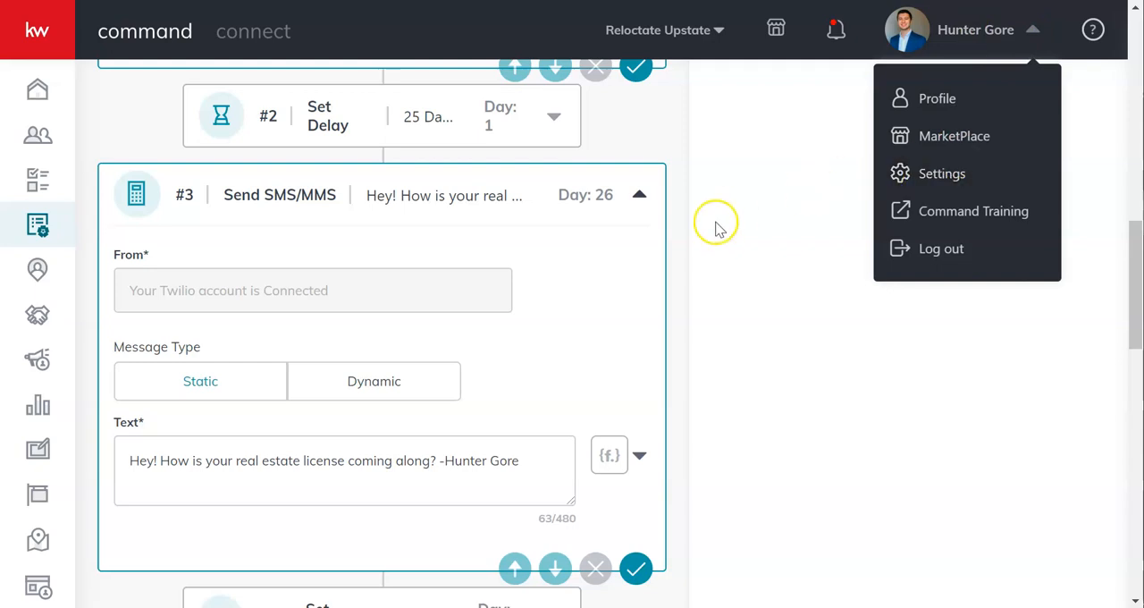
{"action": "left_click", "coordinate": [684, 224]}
Examine the SMS text, the delay after it, and the Make a Call step's task name and description
{"action": "scroll", "coordinate": [480, 332], "scroll_direction": "down", "scroll_amount": 1}
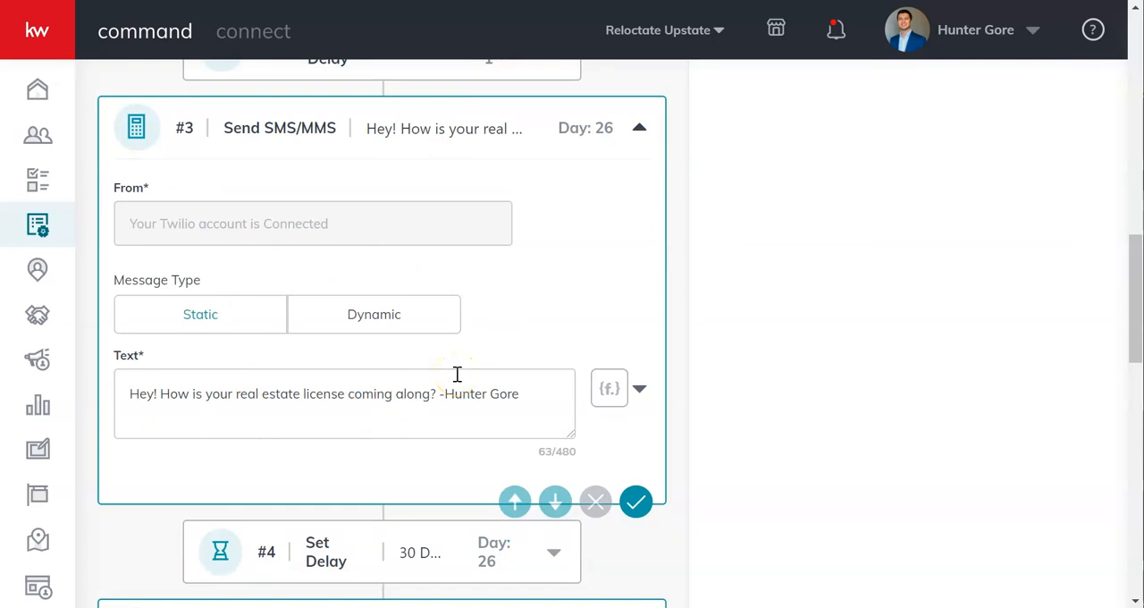
{"action": "scroll", "coordinate": [585, 258], "scroll_direction": "up", "scroll_amount": 9}
{"action": "scroll", "coordinate": [584, 259], "scroll_direction": "down", "scroll_amount": 5}
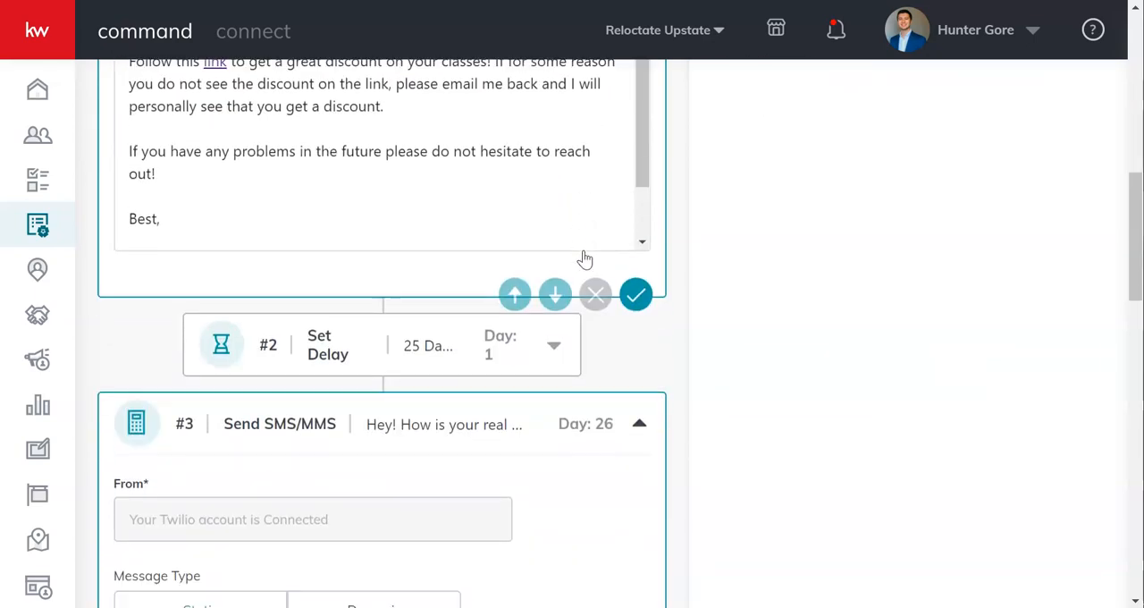
{"action": "scroll", "coordinate": [584, 258], "scroll_direction": "down", "scroll_amount": 2}
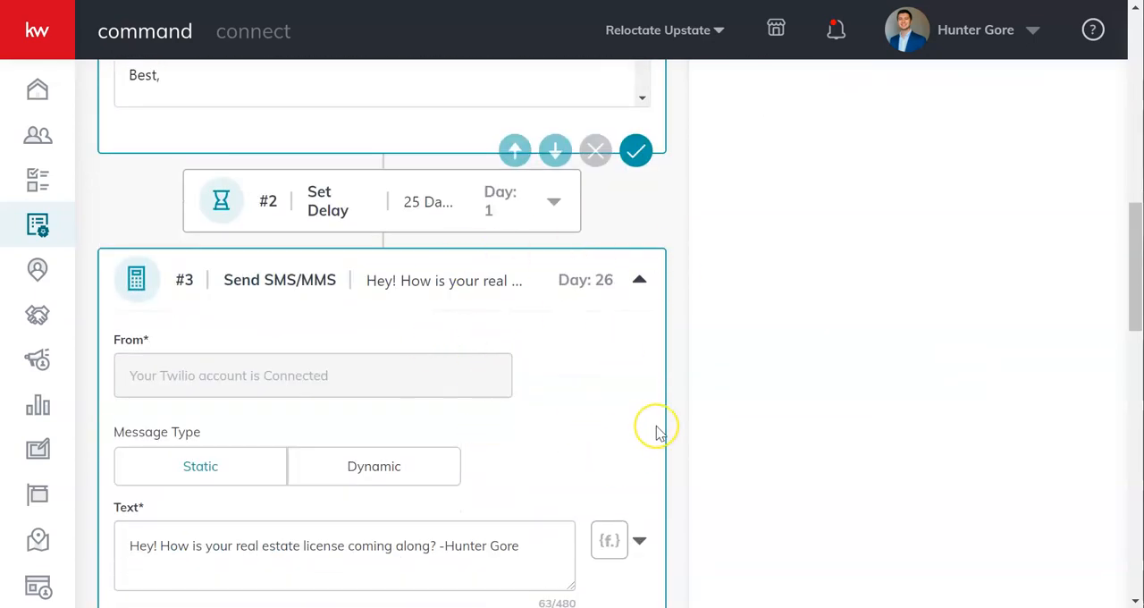
{"action": "scroll", "coordinate": [656, 429], "scroll_direction": "down", "scroll_amount": 5}
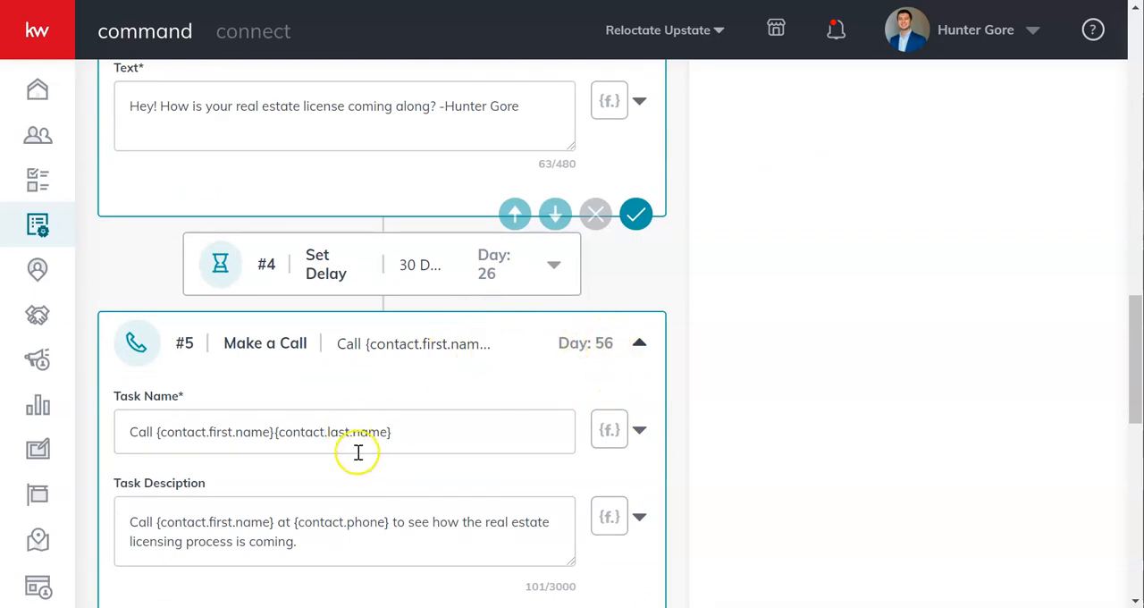
{"action": "scroll", "coordinate": [684, 366], "scroll_direction": "up", "scroll_amount": 5}
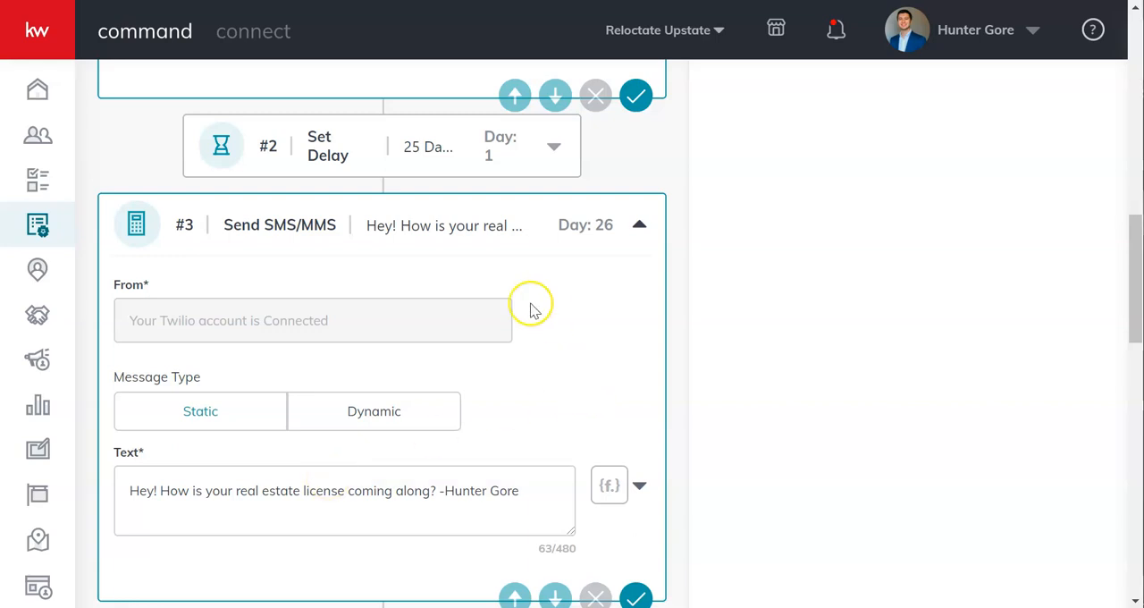
Compare the Send SMS/MMS step's message settings with the link and content of the Day 1 email
{"action": "scroll", "coordinate": [511, 307], "scroll_direction": "up", "scroll_amount": 1}
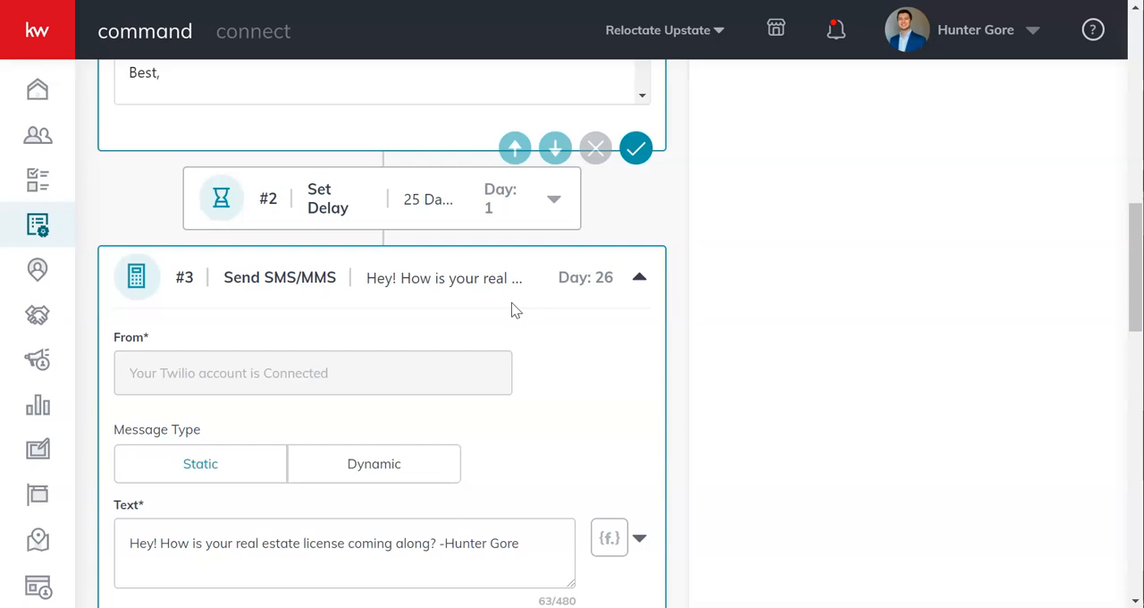
{"action": "scroll", "coordinate": [511, 302], "scroll_direction": "down", "scroll_amount": 1}
{"action": "left_click", "coordinate": [623, 343]}
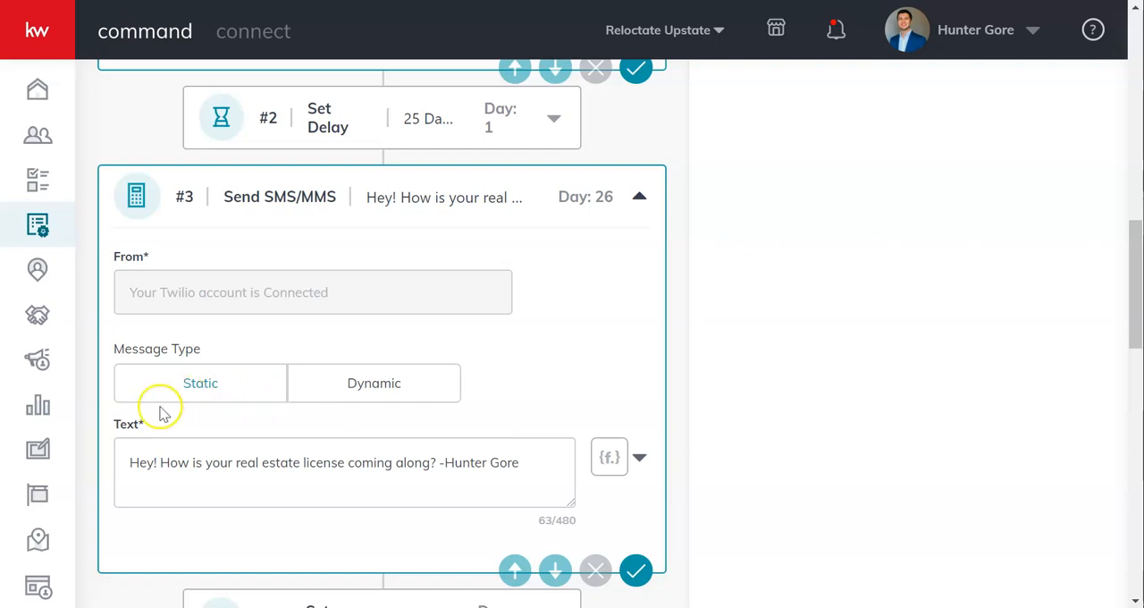
{"action": "scroll", "coordinate": [644, 304], "scroll_direction": "up", "scroll_amount": 4}
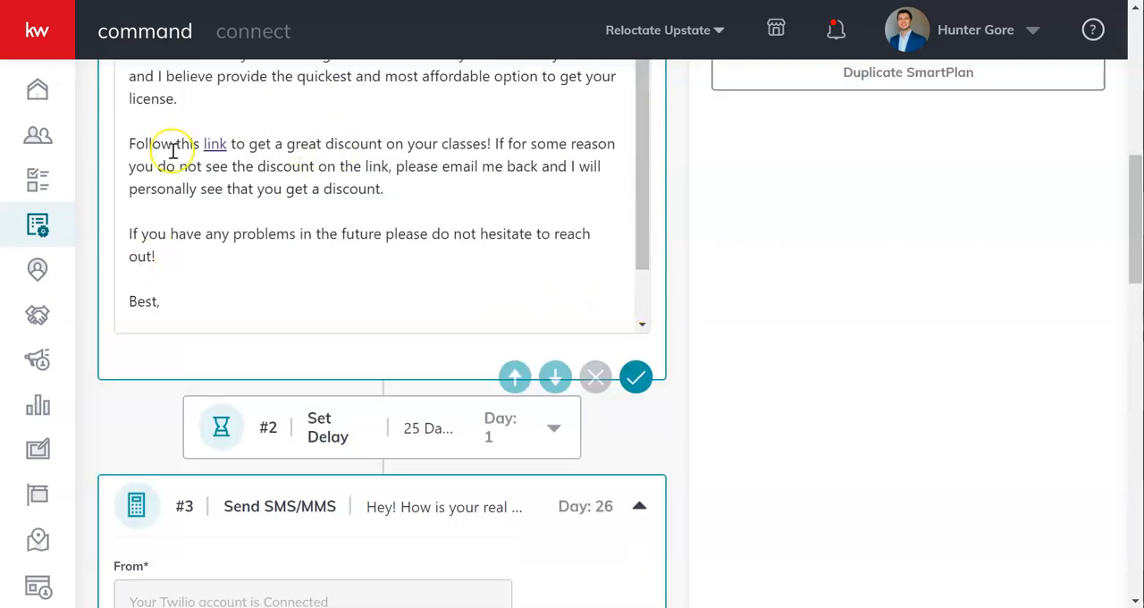
{"action": "scroll", "coordinate": [207, 244], "scroll_direction": "up", "scroll_amount": 3}
{"action": "scroll", "coordinate": [207, 244], "scroll_direction": "down", "scroll_amount": 2}
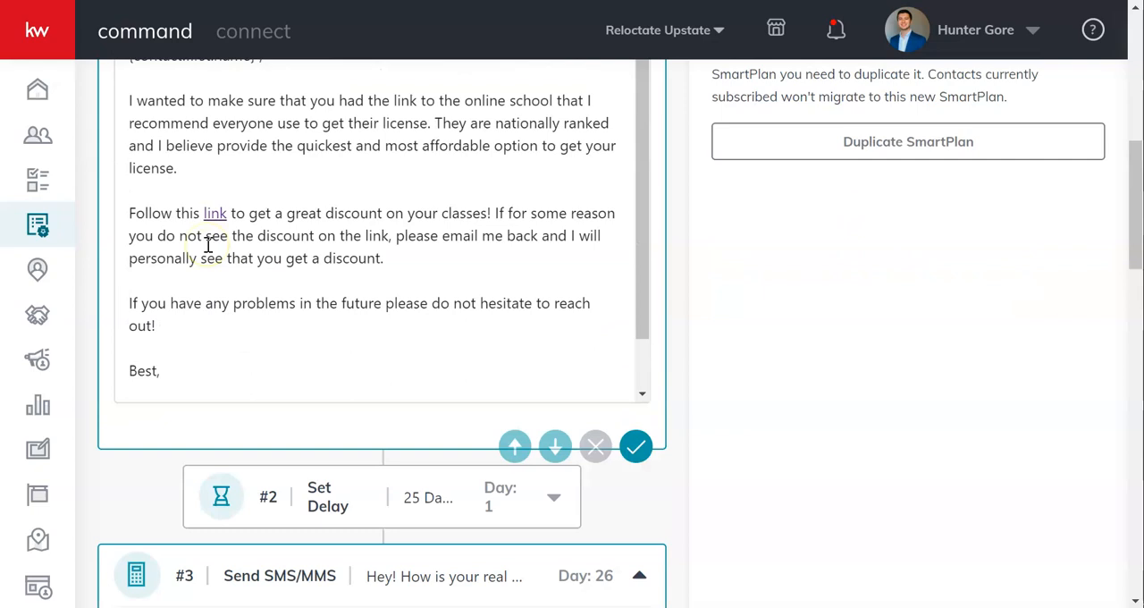
{"action": "scroll", "coordinate": [101, 433], "scroll_direction": "down", "scroll_amount": 3}
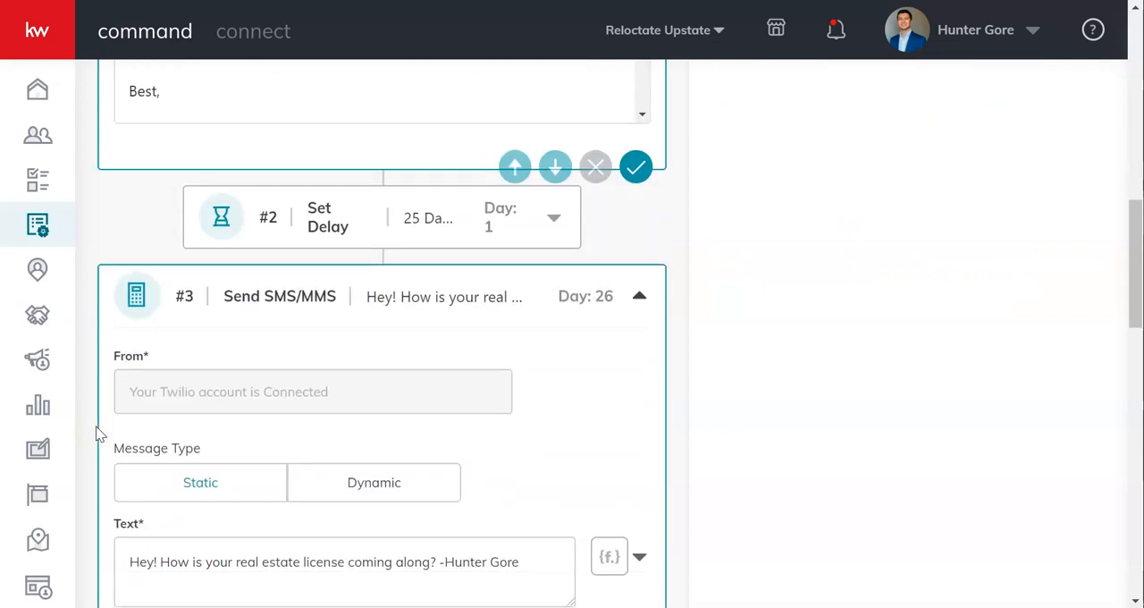
Examine the Day 26 text message, the delay after it, and the Make a Call step's task name, description, hyperlink and due date
{"action": "scroll", "coordinate": [100, 433], "scroll_direction": "down", "scroll_amount": 1}
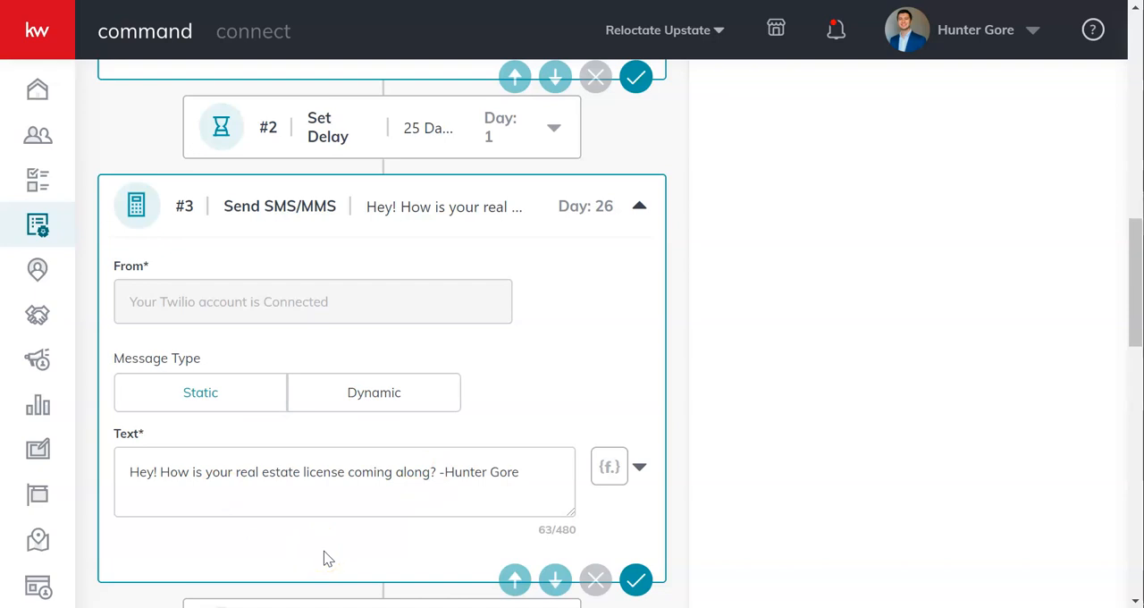
{"action": "scroll", "coordinate": [324, 554], "scroll_direction": "down", "scroll_amount": 2}
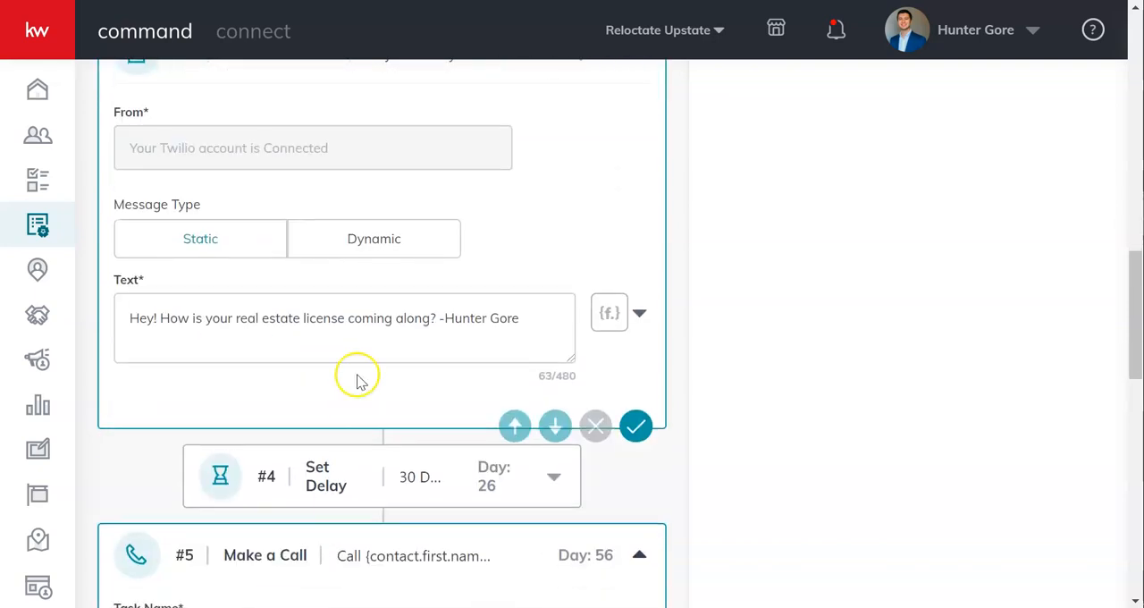
{"action": "scroll", "coordinate": [224, 402], "scroll_direction": "up", "scroll_amount": 2}
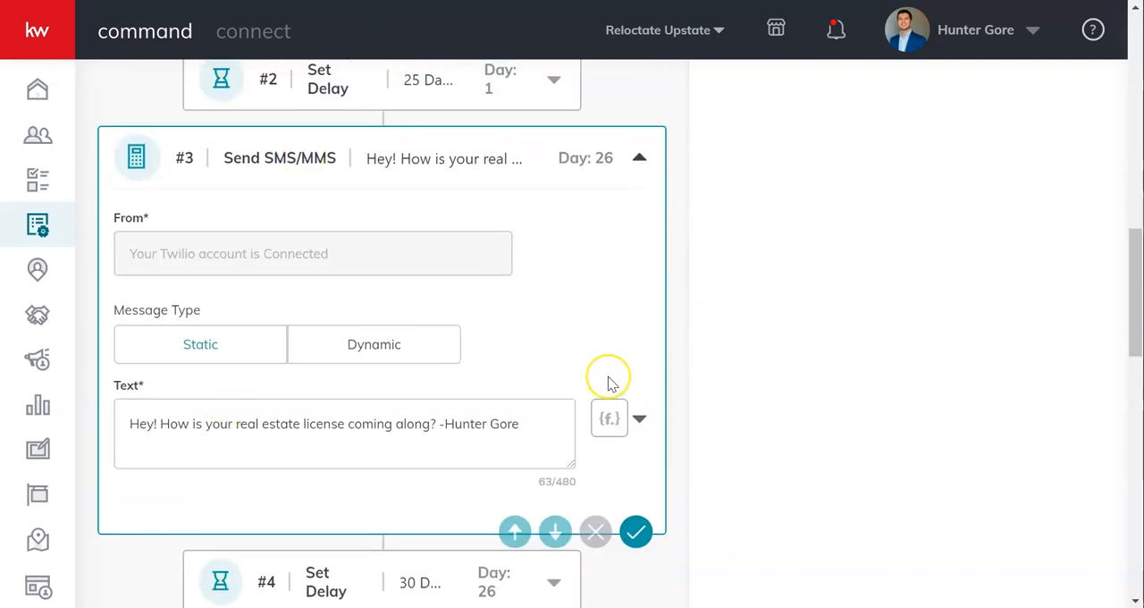
{"action": "scroll", "coordinate": [608, 378], "scroll_direction": "down", "scroll_amount": 3}
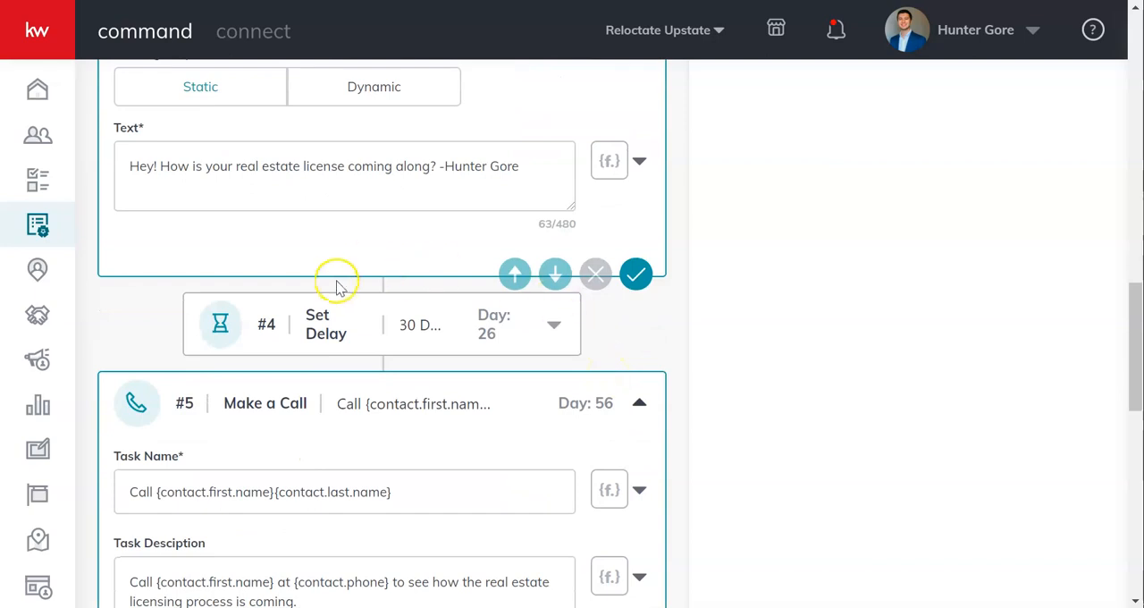
{"action": "scroll", "coordinate": [429, 325], "scroll_direction": "down", "scroll_amount": 1}
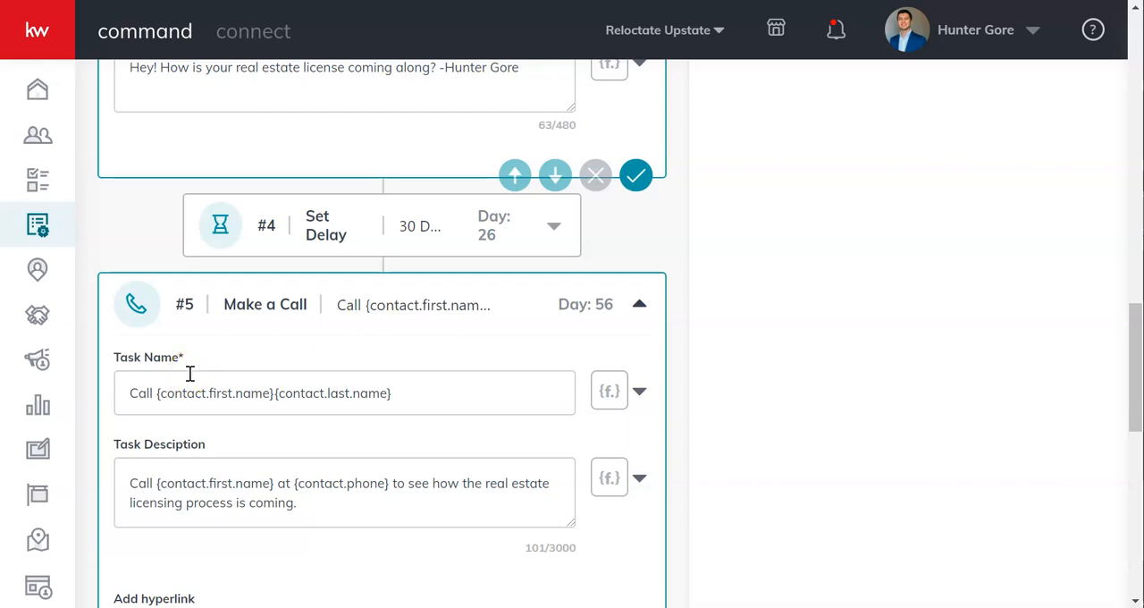
{"action": "scroll", "coordinate": [189, 374], "scroll_direction": "down", "scroll_amount": 1}
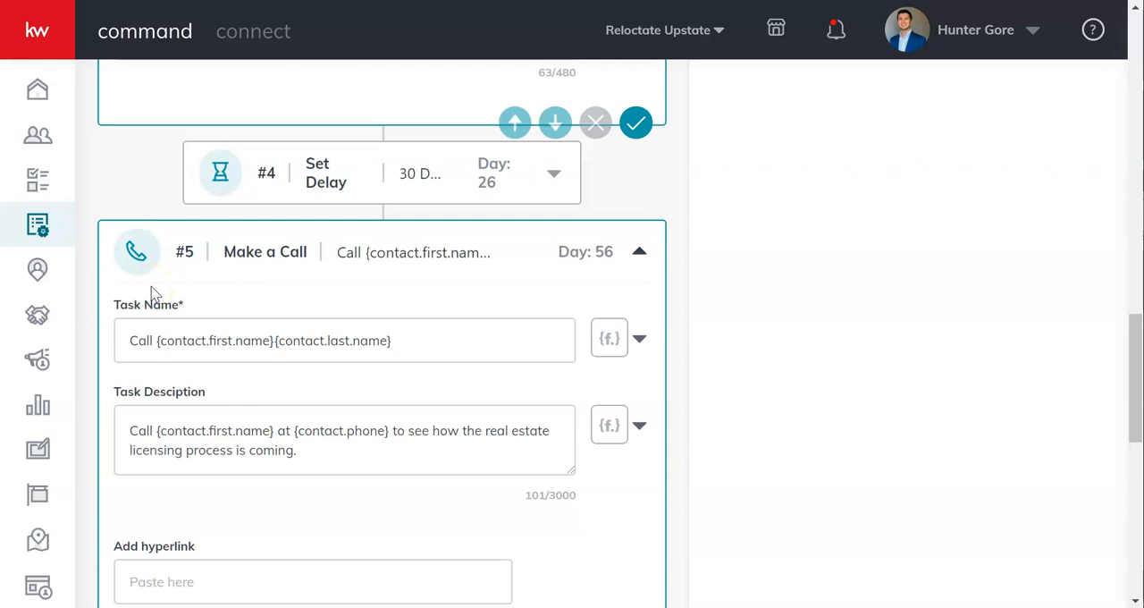
{"action": "scroll", "coordinate": [129, 299], "scroll_direction": "down", "scroll_amount": 2}
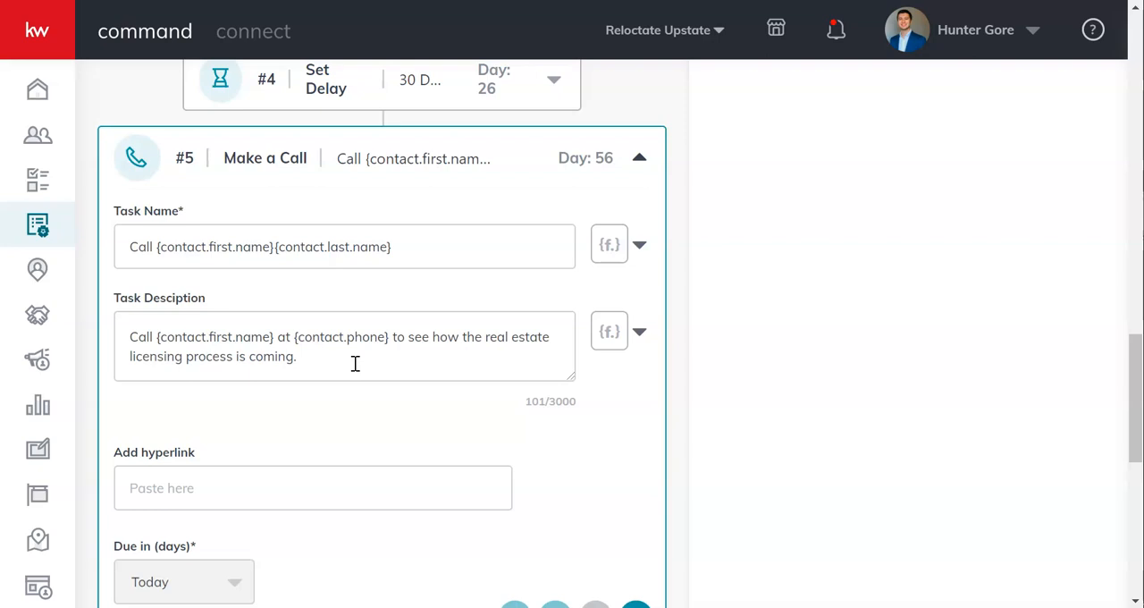
{"action": "scroll", "coordinate": [112, 406], "scroll_direction": "down", "scroll_amount": 2}
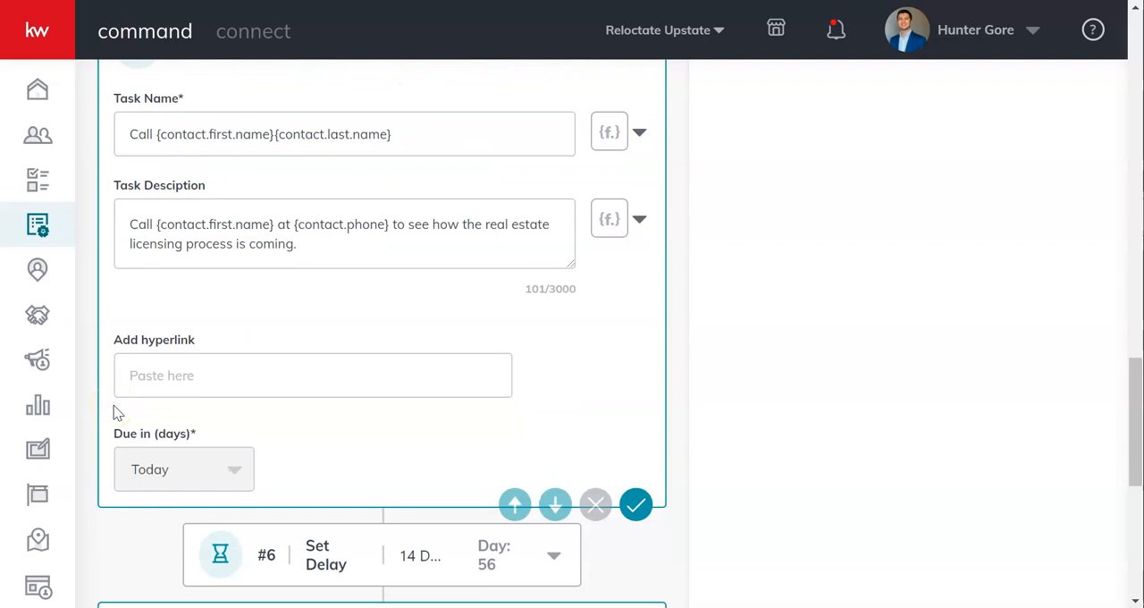
{"action": "scroll", "coordinate": [113, 407], "scroll_direction": "up", "scroll_amount": 1}
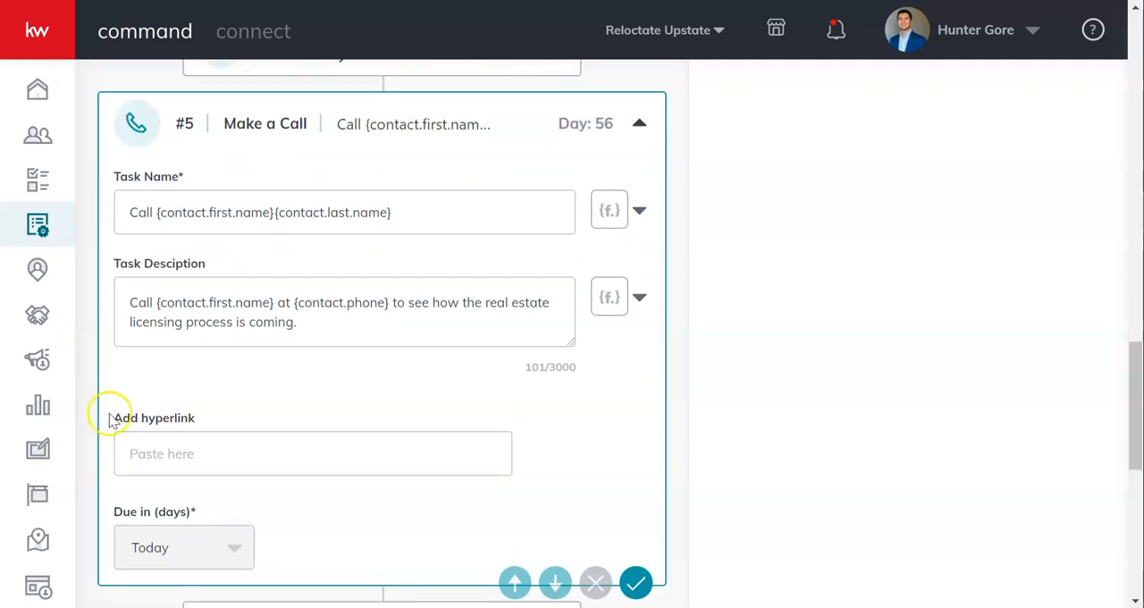
Examine the delay after the call and the final Send SMS/MMS step's sender, message type and full text
{"action": "scroll", "coordinate": [128, 416], "scroll_direction": "down", "scroll_amount": 1}
{"action": "scroll", "coordinate": [127, 416], "scroll_direction": "down", "scroll_amount": 4}
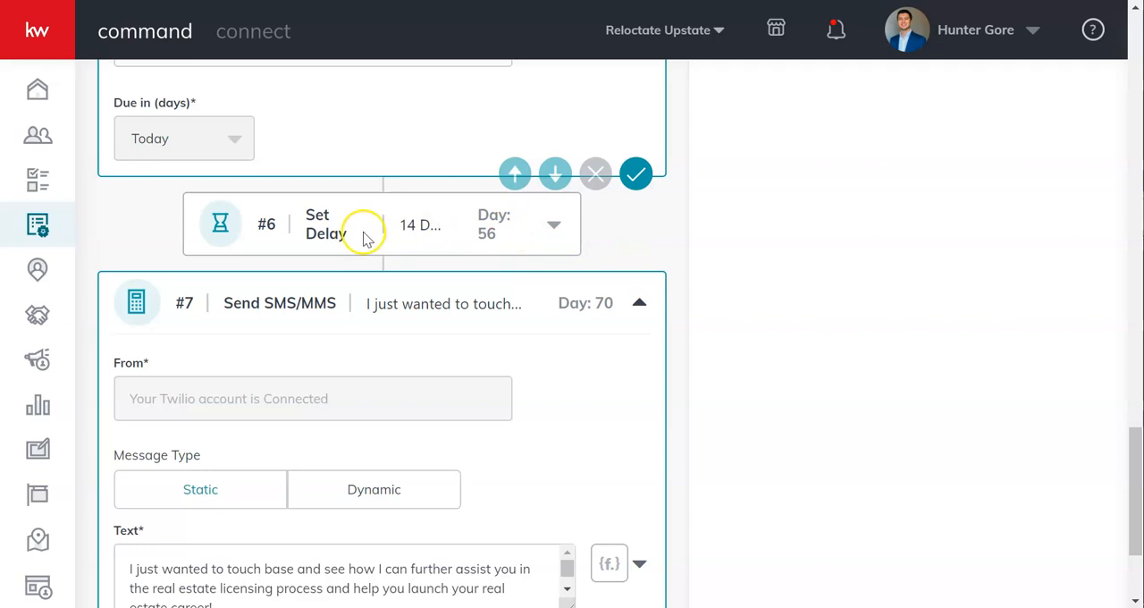
{"action": "scroll", "coordinate": [623, 274], "scroll_direction": "down", "scroll_amount": 1}
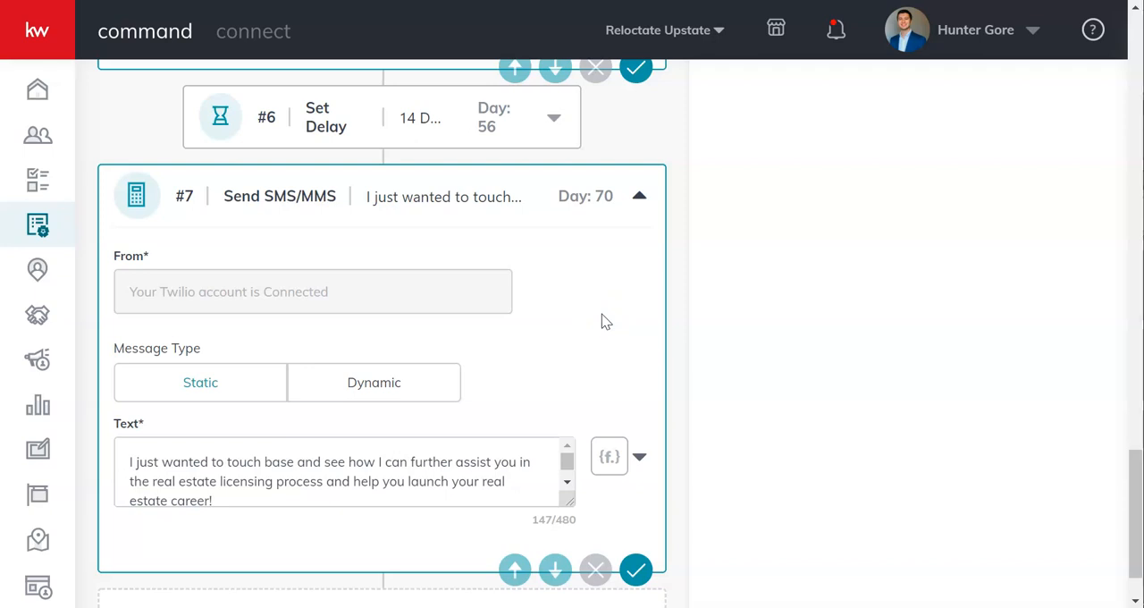
{"action": "scroll", "coordinate": [602, 313], "scroll_direction": "down", "scroll_amount": 1}
{"action": "scroll", "coordinate": [459, 413], "scroll_direction": "down", "scroll_amount": 1}
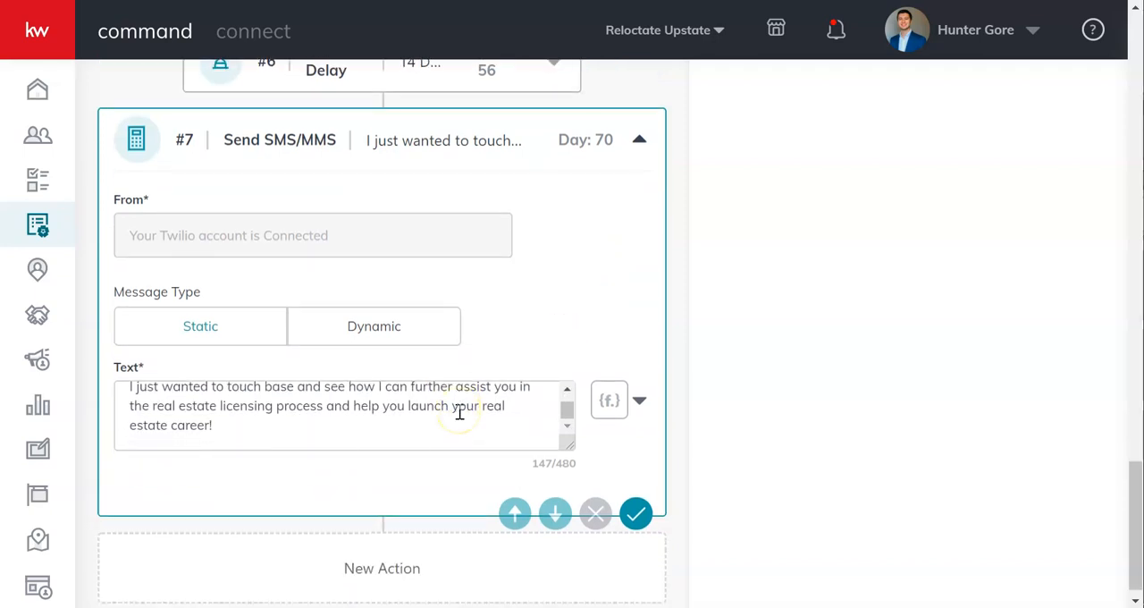
{"action": "scroll", "coordinate": [458, 413], "scroll_direction": "up", "scroll_amount": 1}
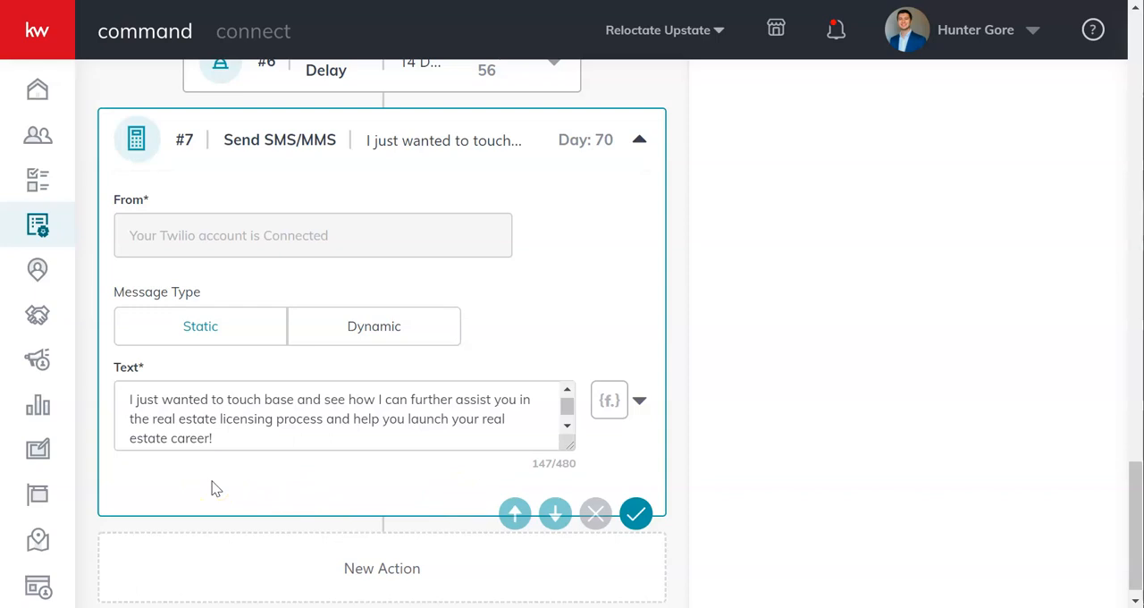
{"action": "scroll", "coordinate": [214, 487], "scroll_direction": "down", "scroll_amount": 1}
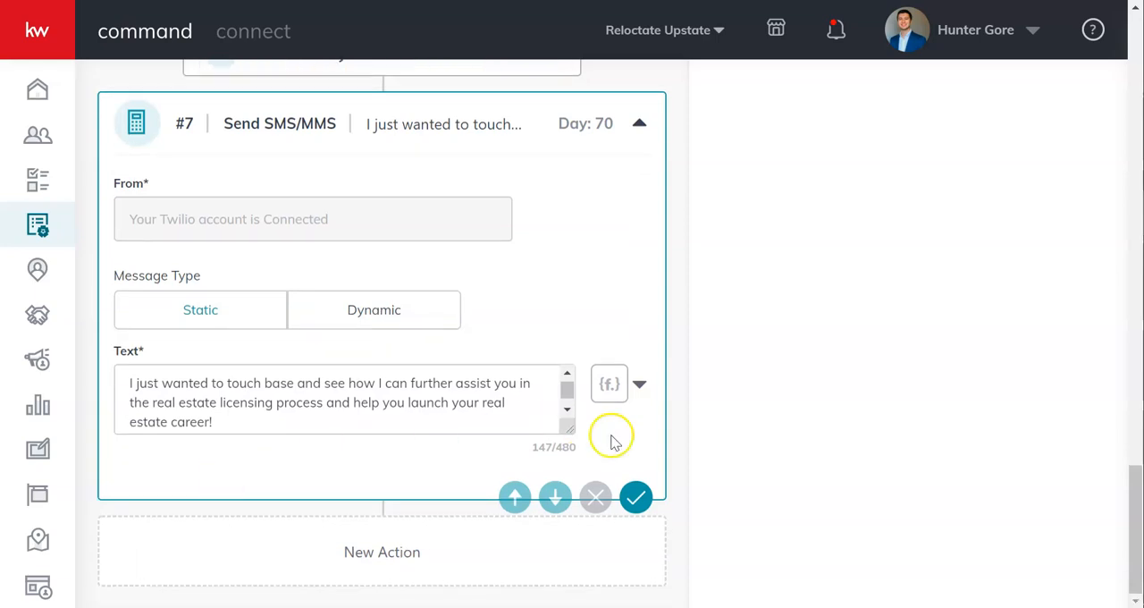
{"action": "scroll", "coordinate": [657, 446], "scroll_direction": "up", "scroll_amount": 1}
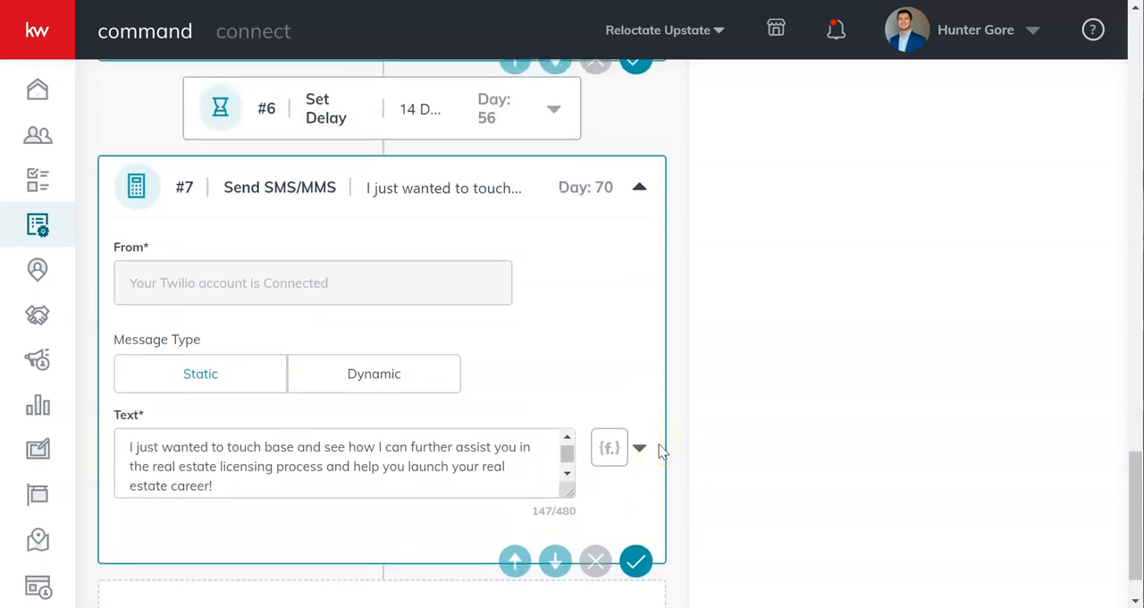
Review the Day 1 email's subject and content again, followed by the plan's remaining steps through the Day 70 text
{"action": "scroll", "coordinate": [661, 452], "scroll_direction": "up", "scroll_amount": 3}
{"action": "scroll", "coordinate": [662, 451], "scroll_direction": "up", "scroll_amount": 15}
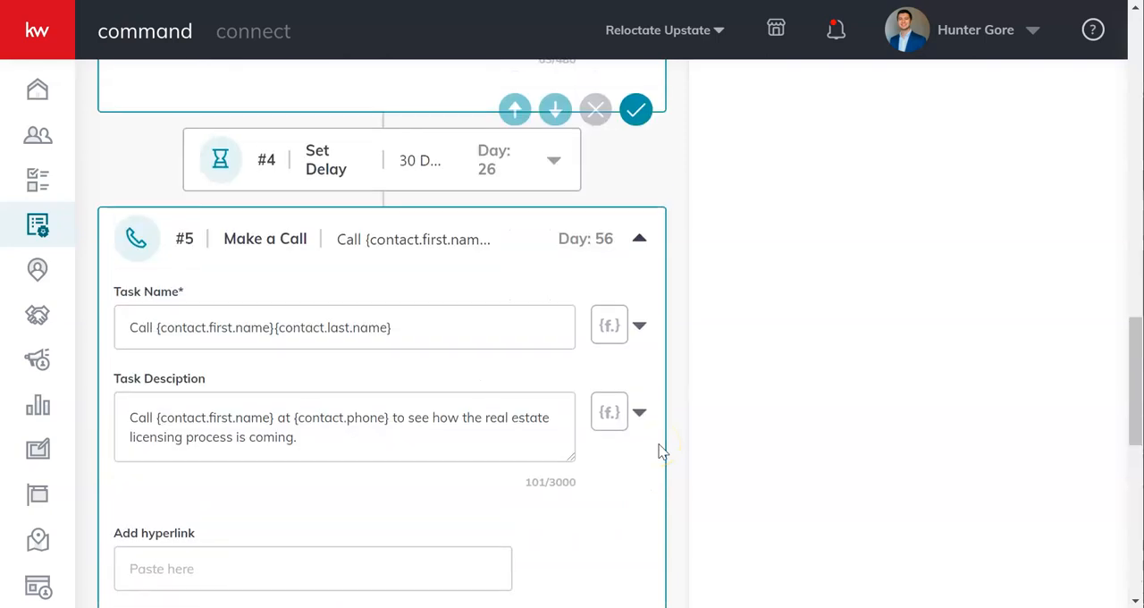
{"action": "scroll", "coordinate": [661, 451], "scroll_direction": "up", "scroll_amount": 10}
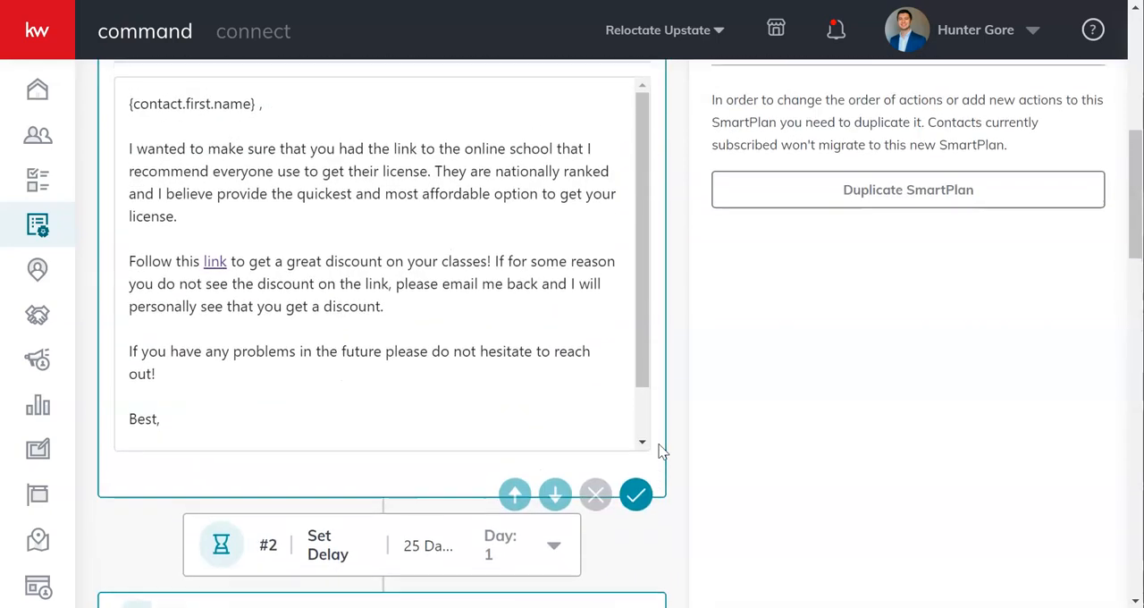
{"action": "scroll", "coordinate": [661, 452], "scroll_direction": "up", "scroll_amount": 1}
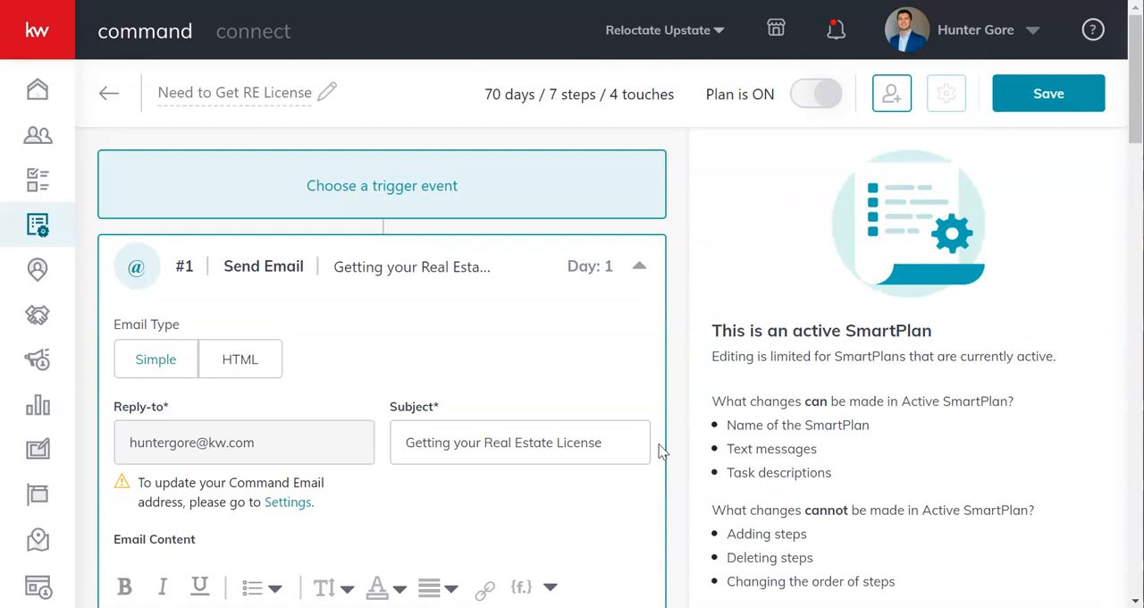
{"action": "scroll", "coordinate": [661, 451], "scroll_direction": "down", "scroll_amount": 10}
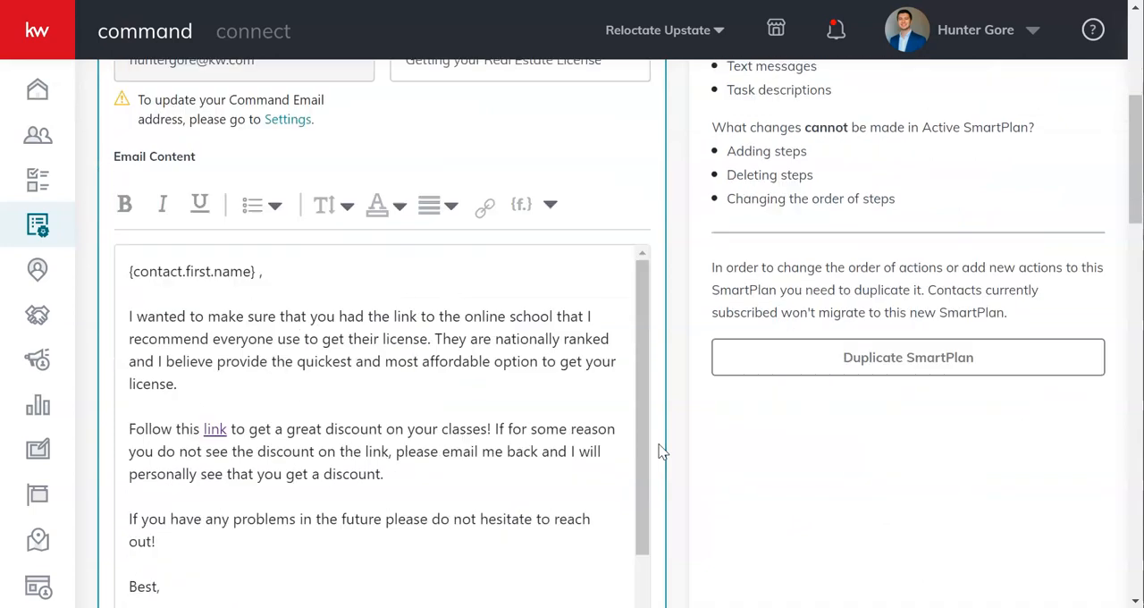
{"action": "scroll", "coordinate": [662, 451], "scroll_direction": "down", "scroll_amount": 3}
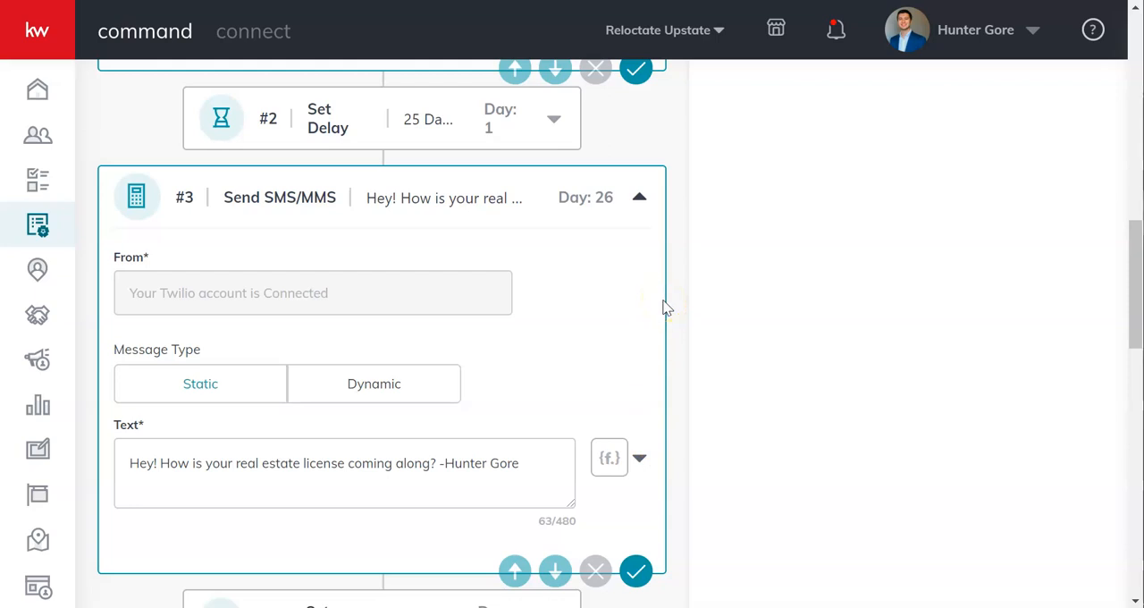
{"action": "scroll", "coordinate": [665, 308], "scroll_direction": "down", "scroll_amount": 4}
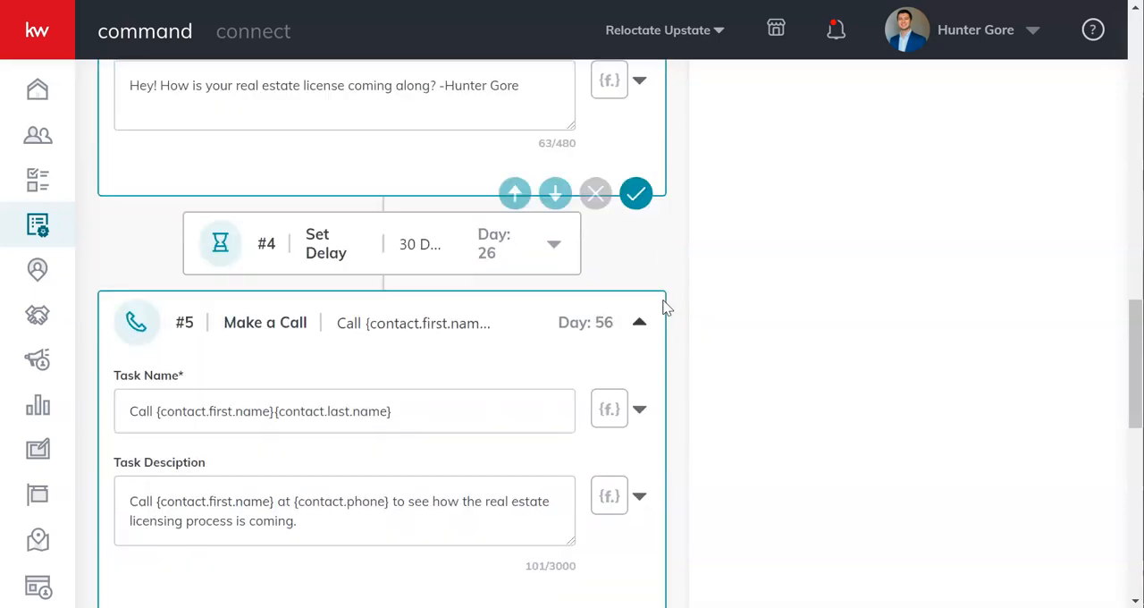
{"action": "scroll", "coordinate": [664, 308], "scroll_direction": "down", "scroll_amount": 3}
{"action": "scroll", "coordinate": [664, 309], "scroll_direction": "down", "scroll_amount": 4}
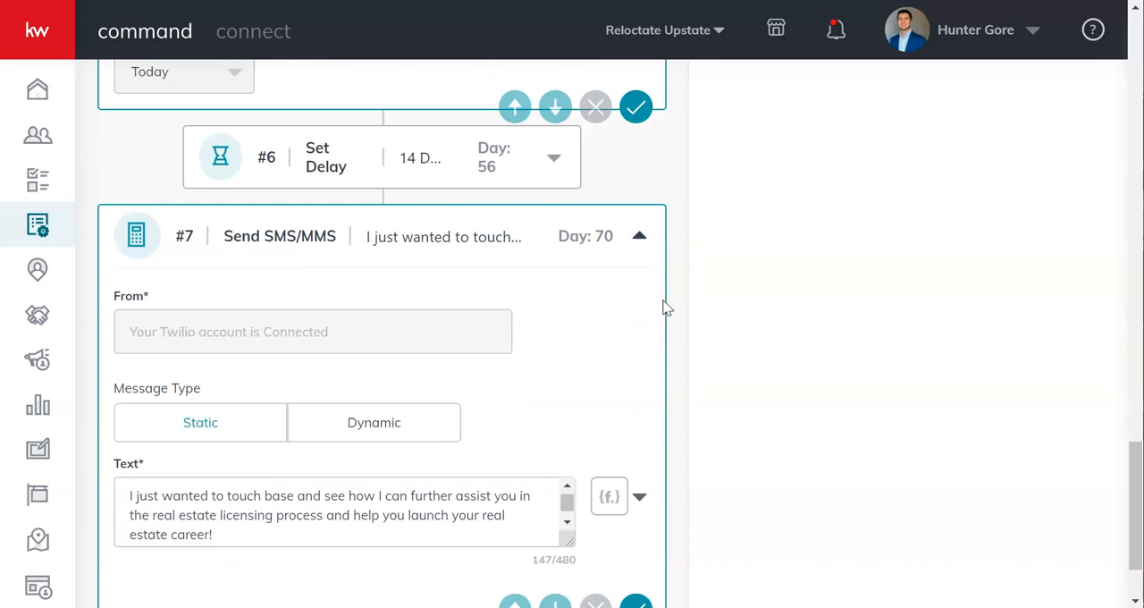
{"action": "scroll", "coordinate": [664, 309], "scroll_direction": "up", "scroll_amount": 15}
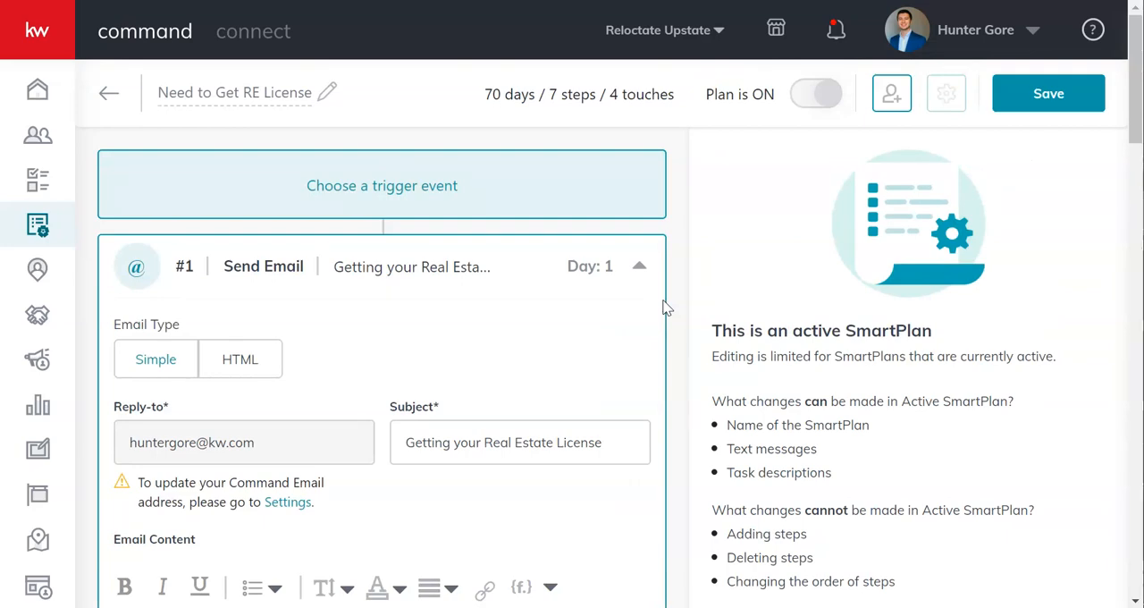
Look over the whole SmartPlan sequence once more, from the first email to the last text, and return to its beginning
{"action": "scroll", "coordinate": [664, 309], "scroll_direction": "down", "scroll_amount": 10}
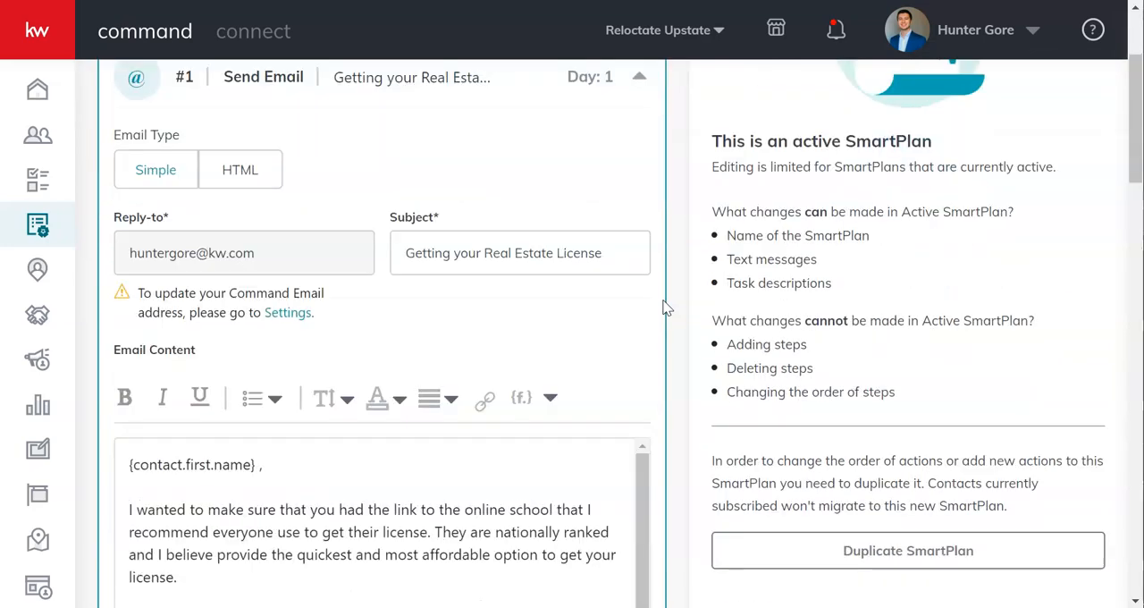
{"action": "scroll", "coordinate": [664, 308], "scroll_direction": "down", "scroll_amount": 9}
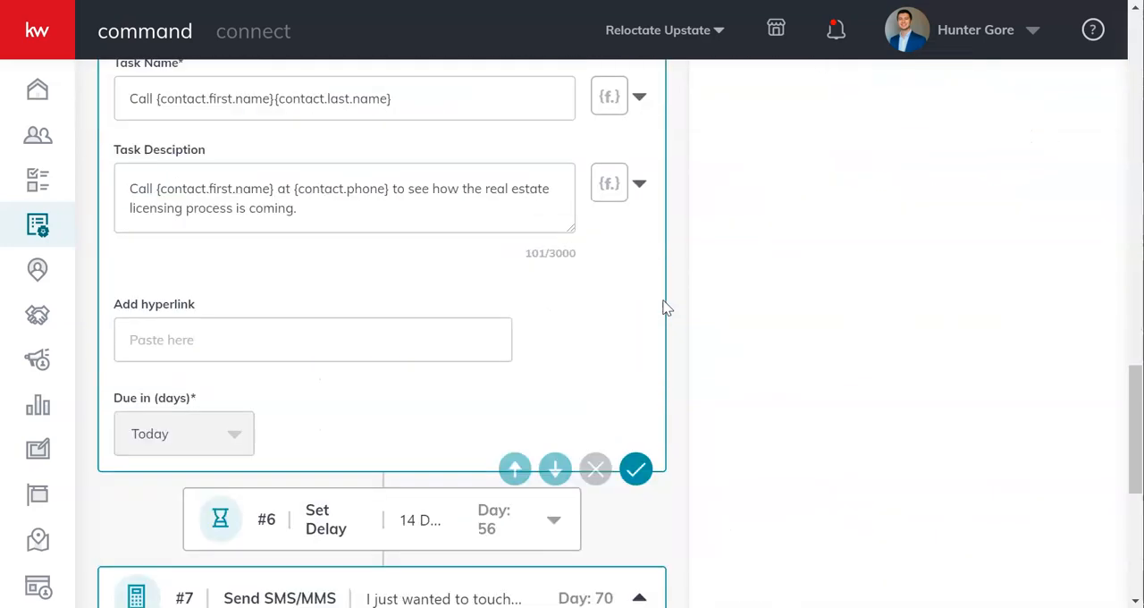
{"action": "scroll", "coordinate": [664, 308], "scroll_direction": "up", "scroll_amount": 15}
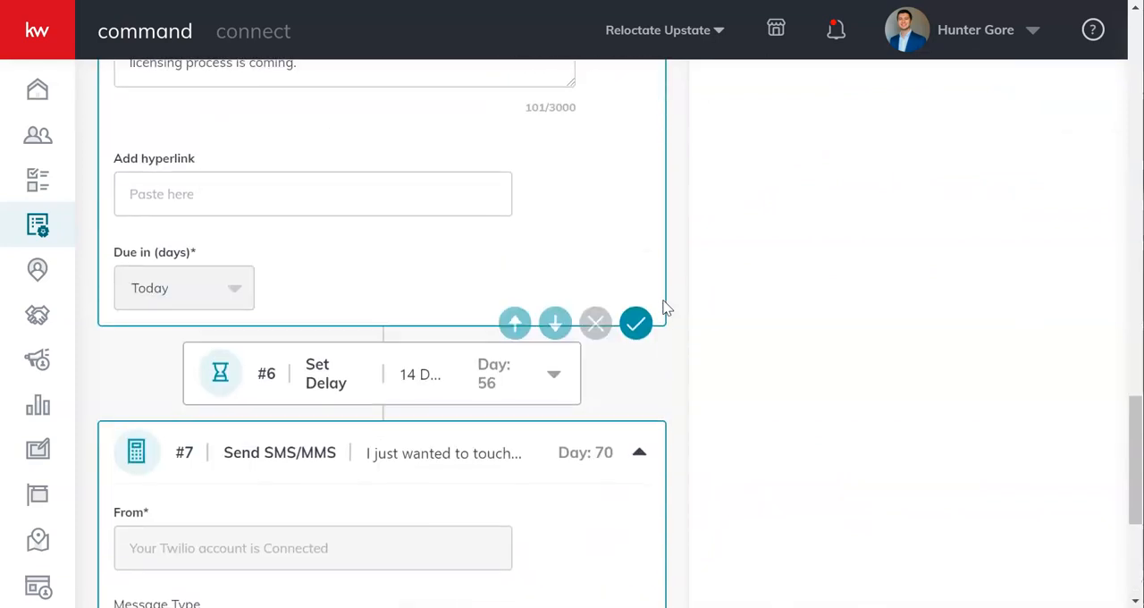
{"action": "scroll", "coordinate": [664, 309], "scroll_direction": "up", "scroll_amount": 3}
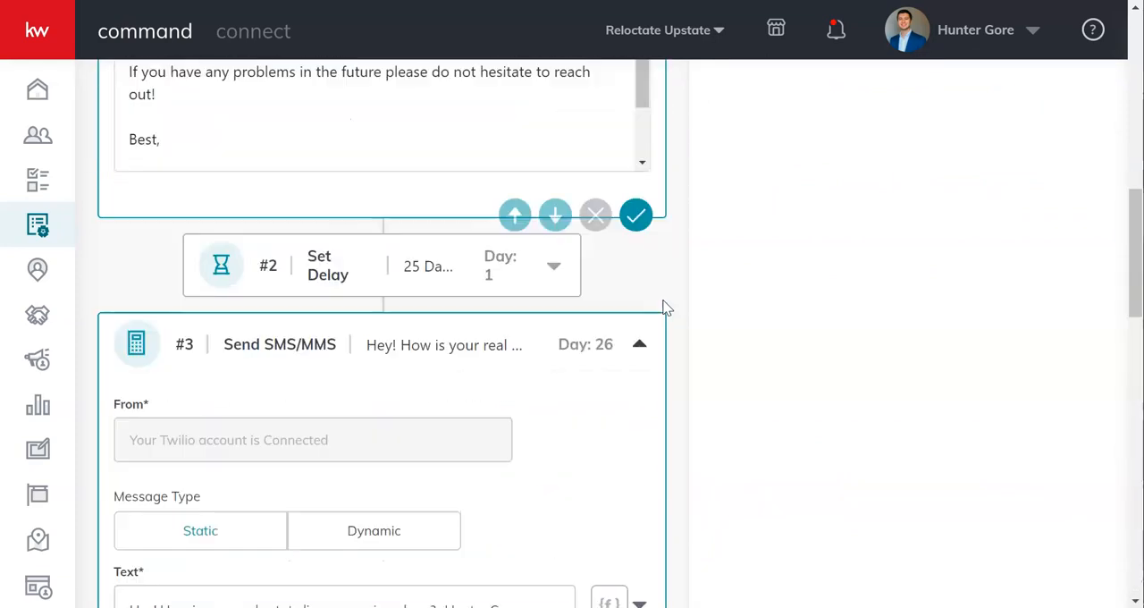
{"action": "scroll", "coordinate": [664, 309], "scroll_direction": "up", "scroll_amount": 5}
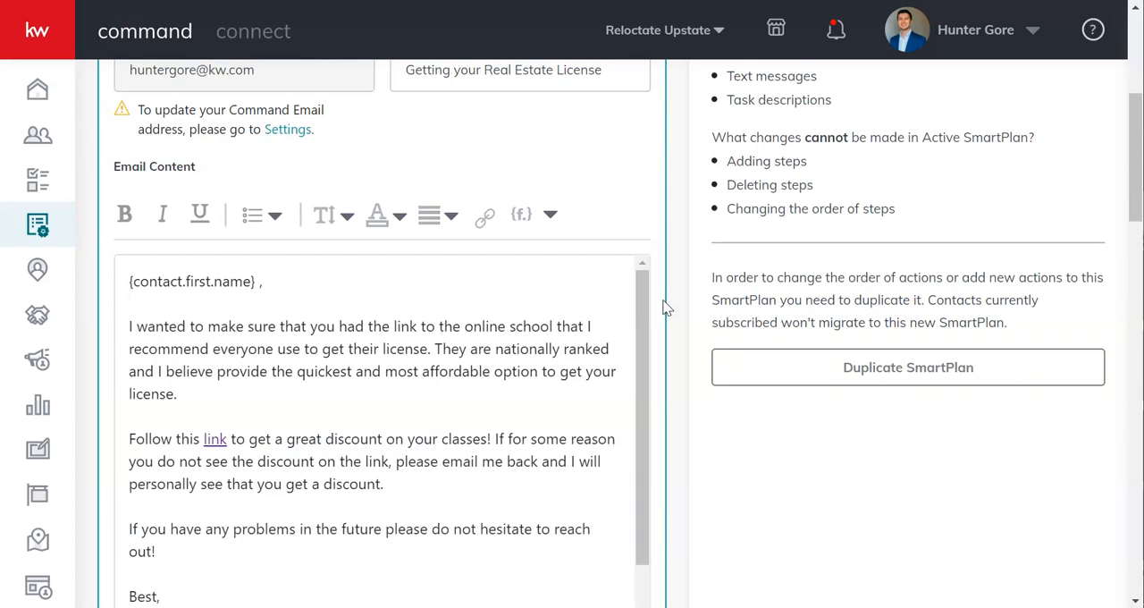
{"action": "scroll", "coordinate": [664, 309], "scroll_direction": "up", "scroll_amount": 5}
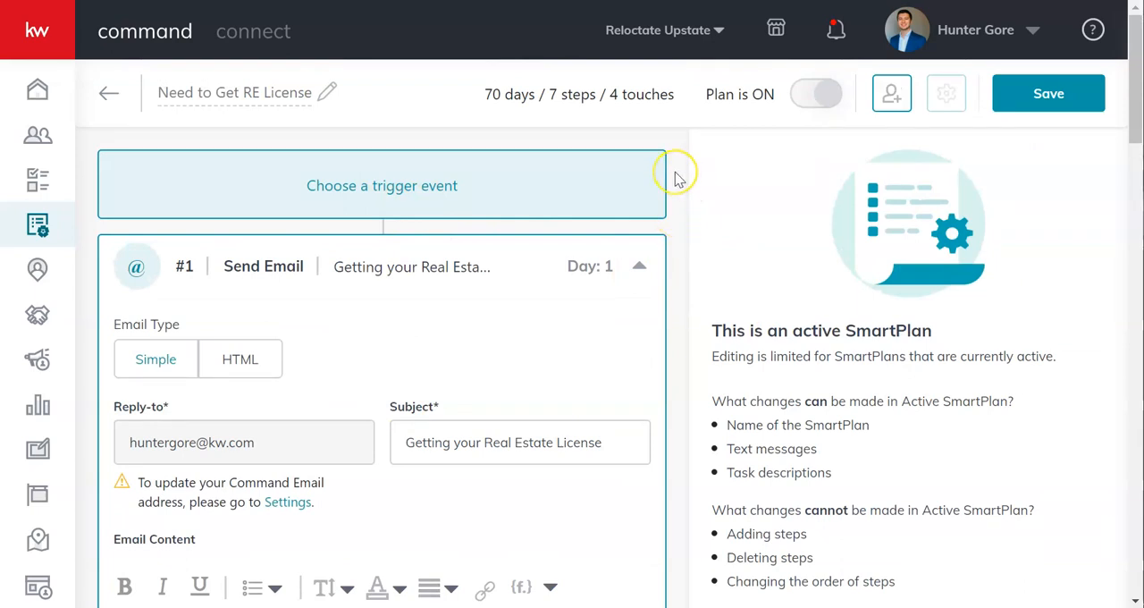
{"action": "scroll", "coordinate": [675, 172], "scroll_direction": "down", "scroll_amount": 2}
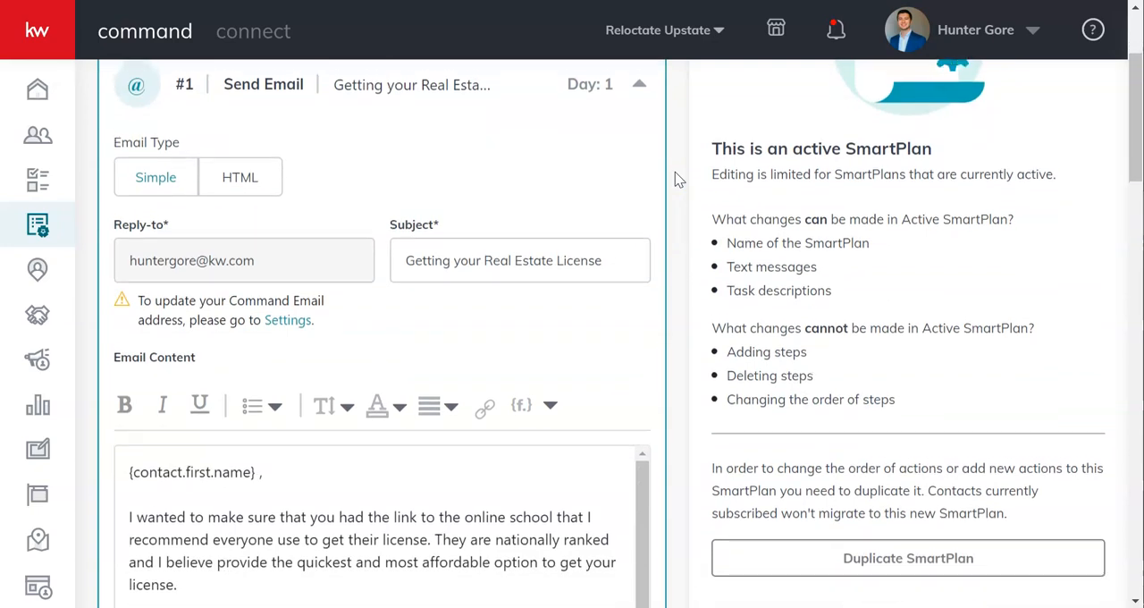
{"action": "scroll", "coordinate": [677, 179], "scroll_direction": "down", "scroll_amount": 5}
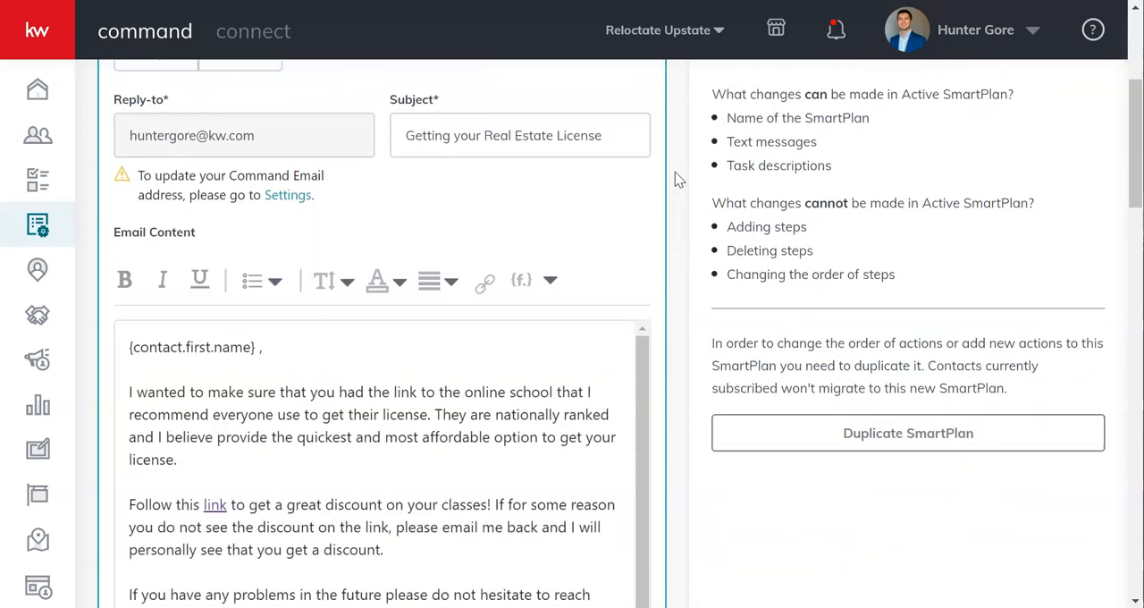
{"action": "scroll", "coordinate": [677, 176], "scroll_direction": "down", "scroll_amount": 4}
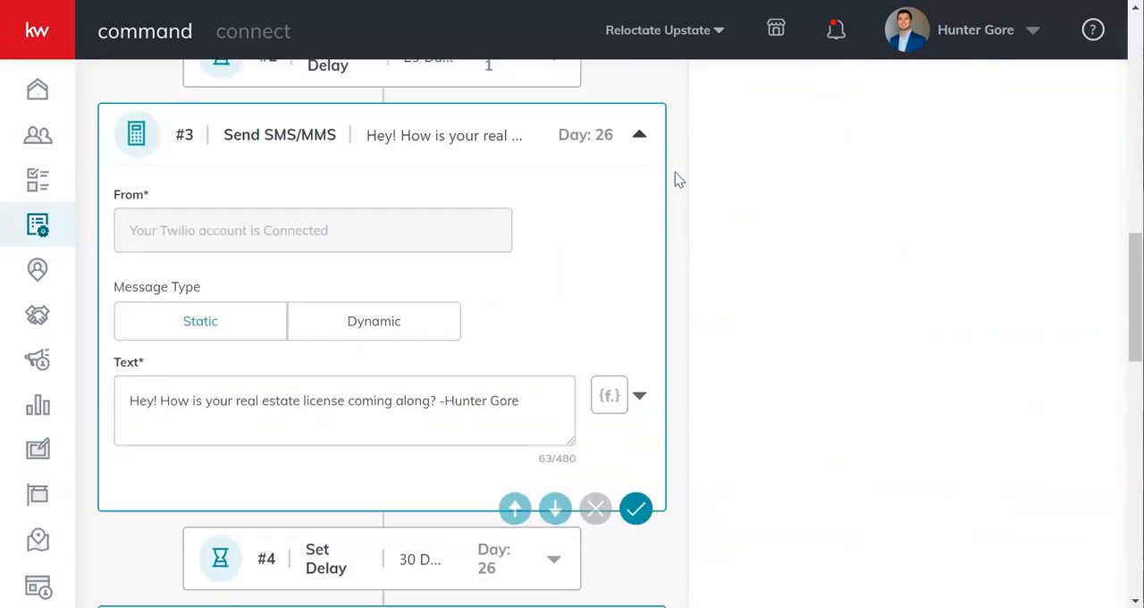
{"action": "scroll", "coordinate": [677, 178], "scroll_direction": "down", "scroll_amount": 7}
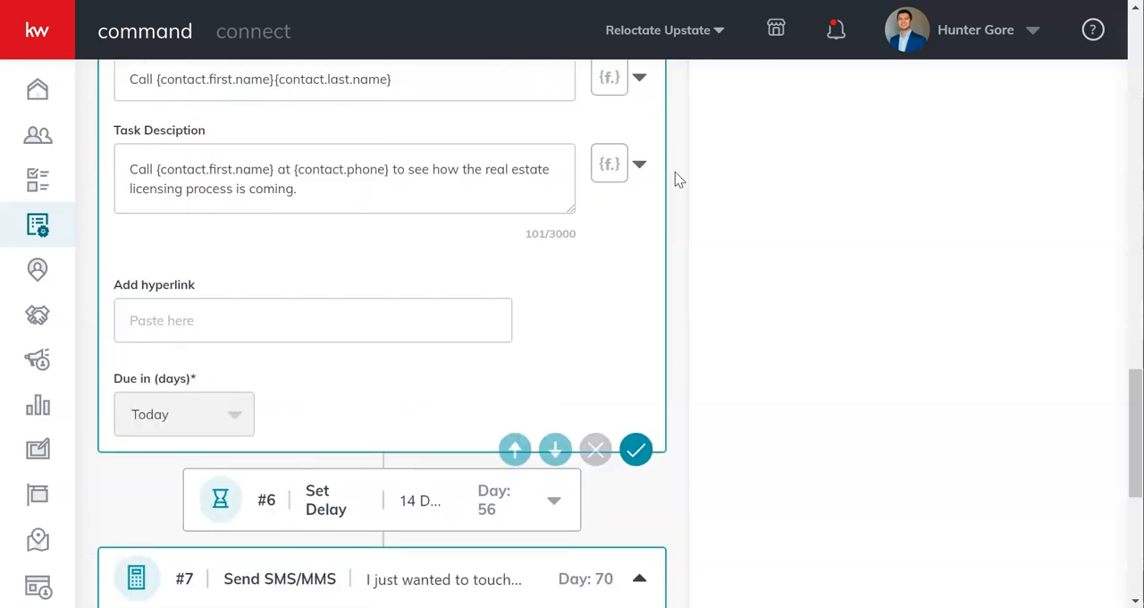
{"action": "scroll", "coordinate": [676, 179], "scroll_direction": "up", "scroll_amount": 7}
{"action": "scroll", "coordinate": [676, 180], "scroll_direction": "up", "scroll_amount": 15}
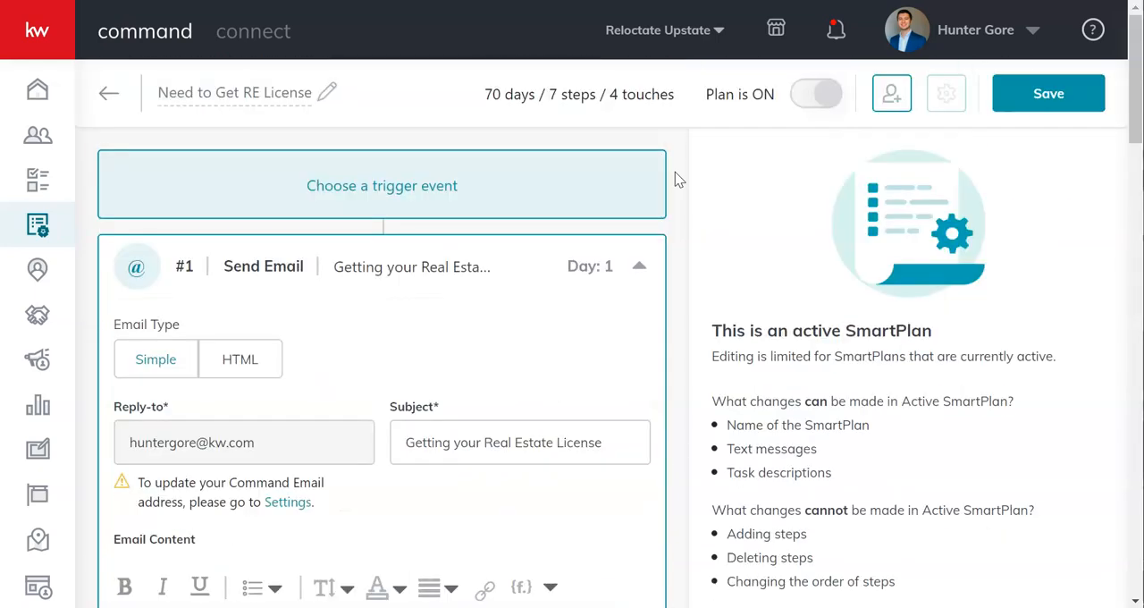